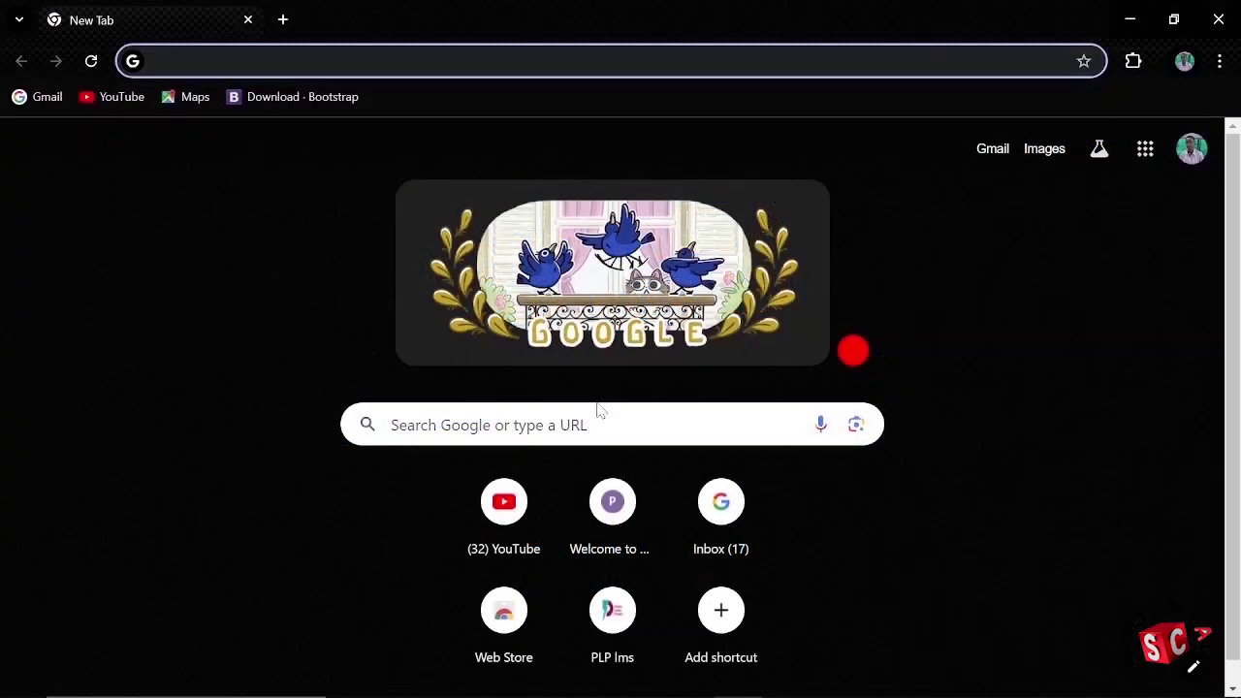
Step: Enter autodesk.com in the Google search box to load the Autodesk homepage
left_click(485, 424)
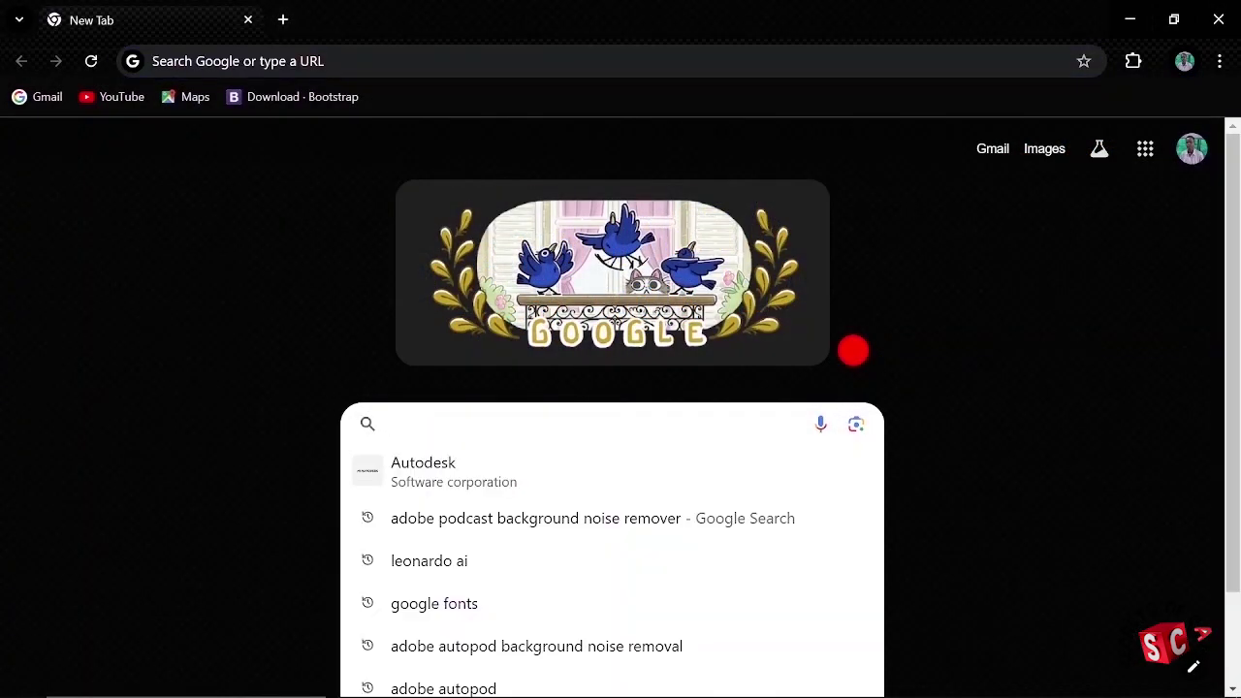
type("aut")
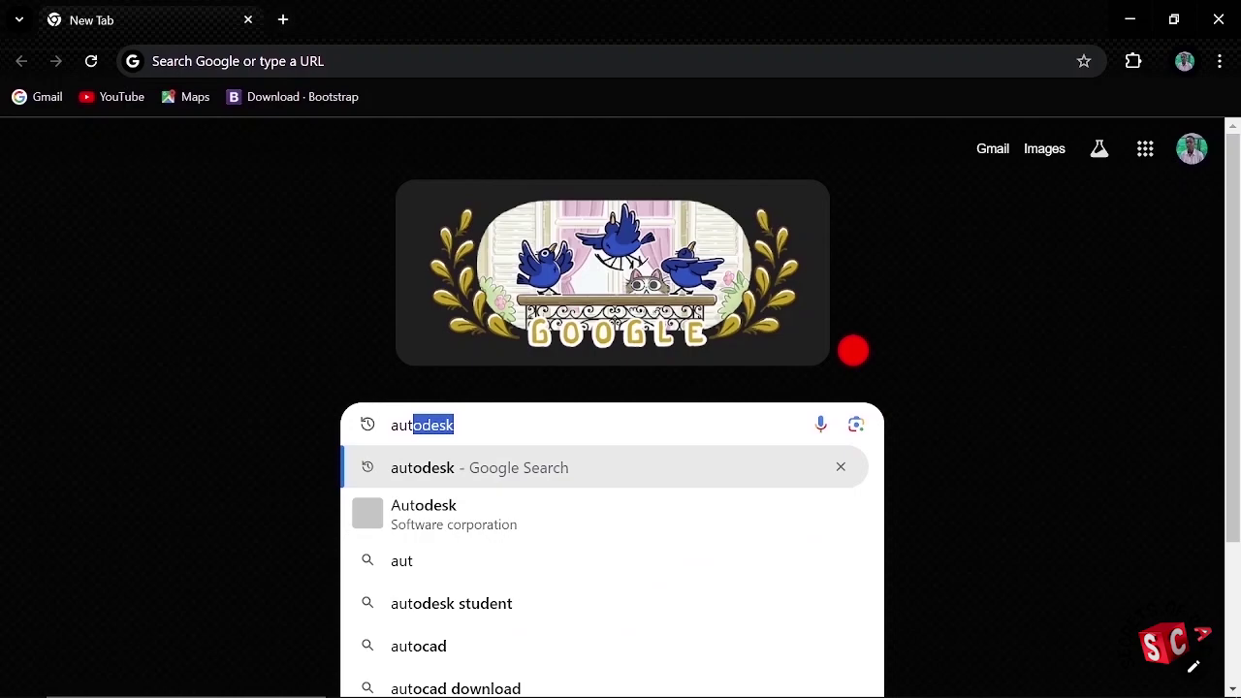
type("odesk.com")
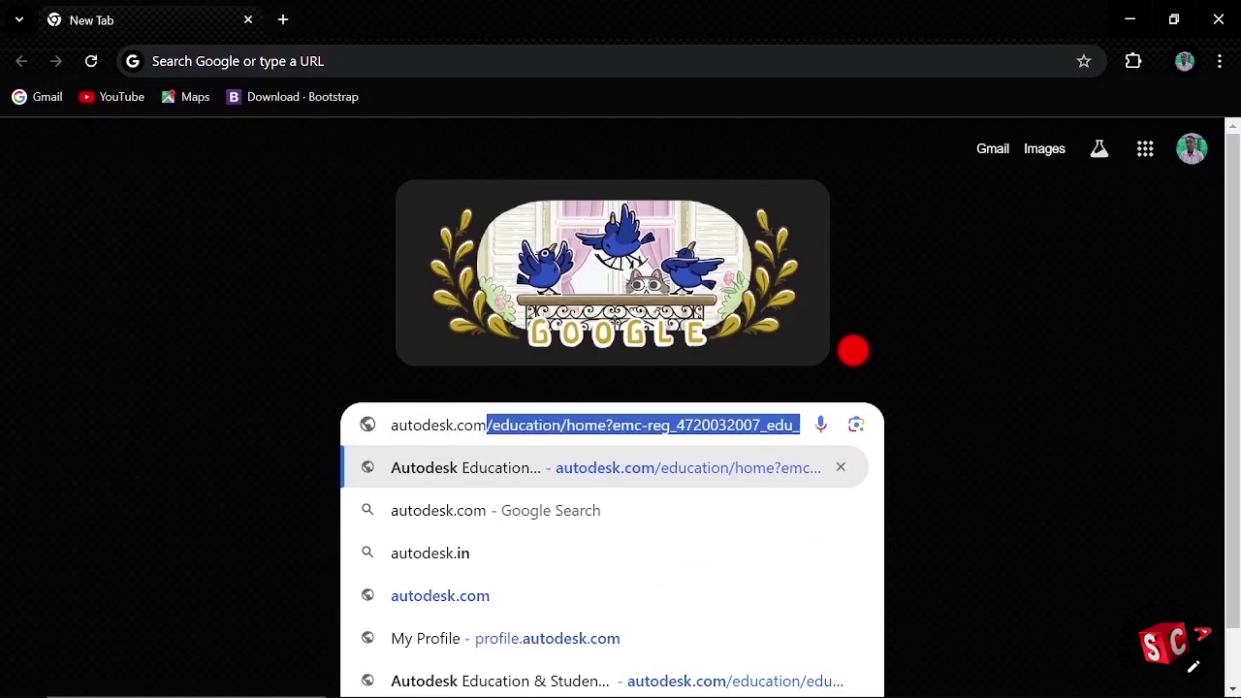
key("Return")
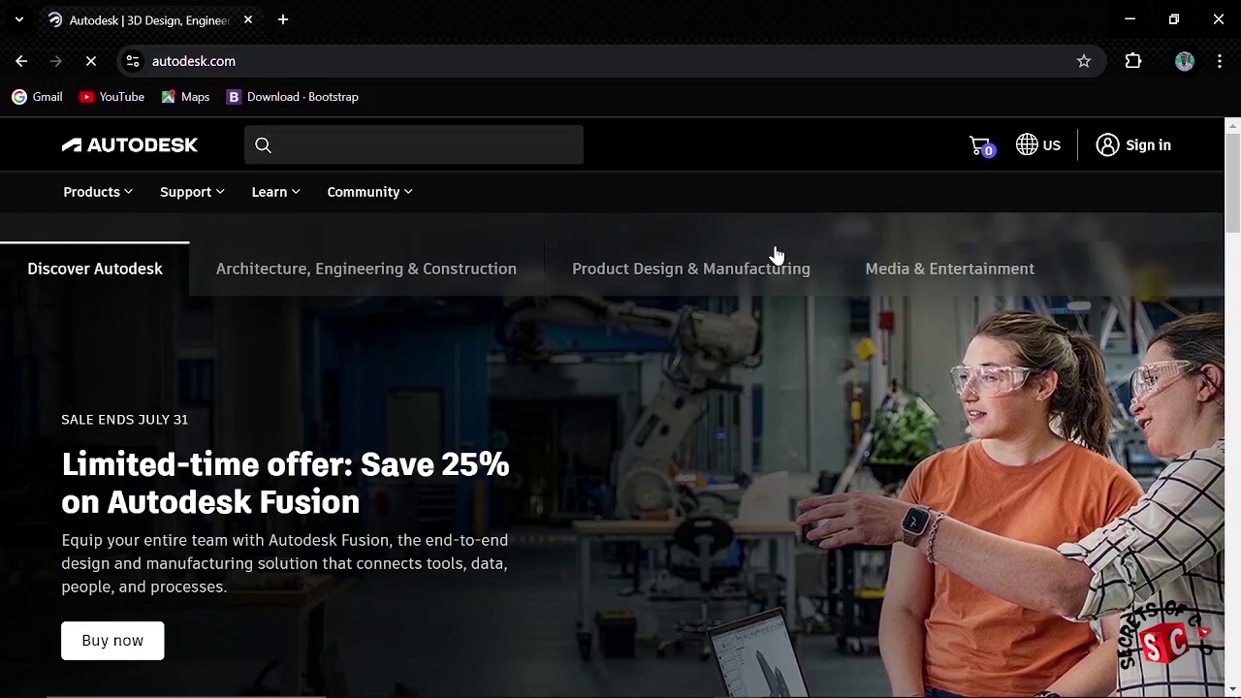
Step: Open Autodesk sign-in, glance at the Create account form, then return to Sign in
left_click(1148, 147)
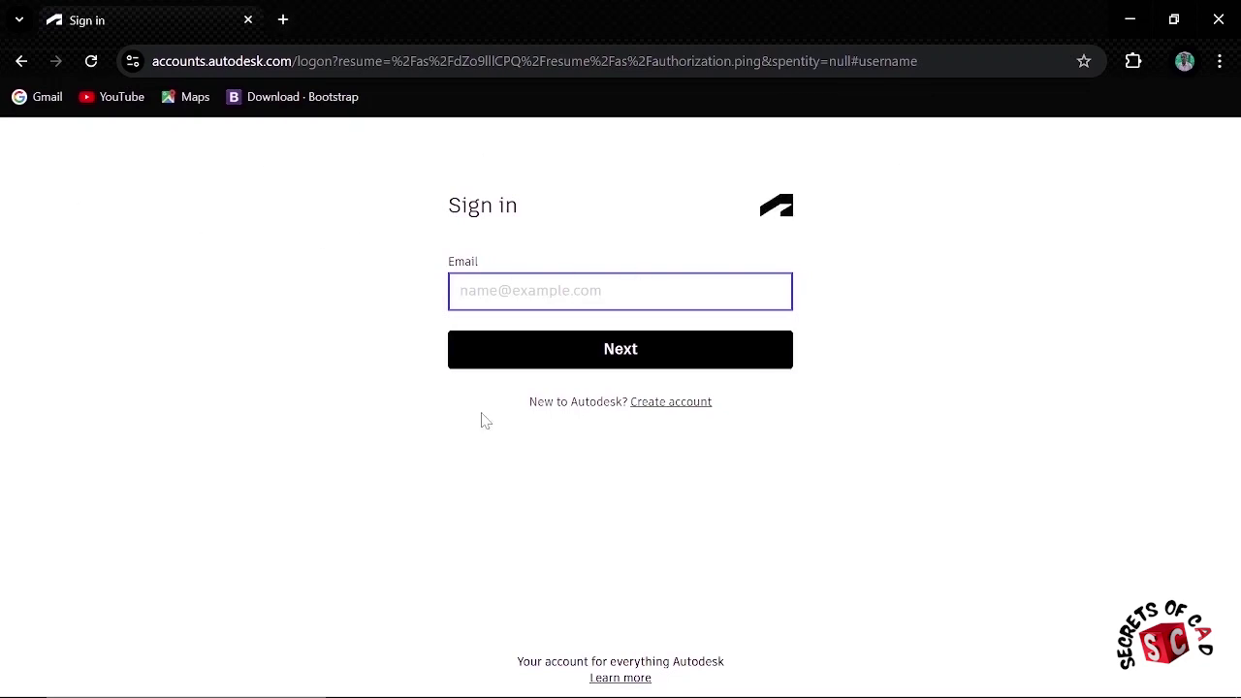
left_click(670, 403)
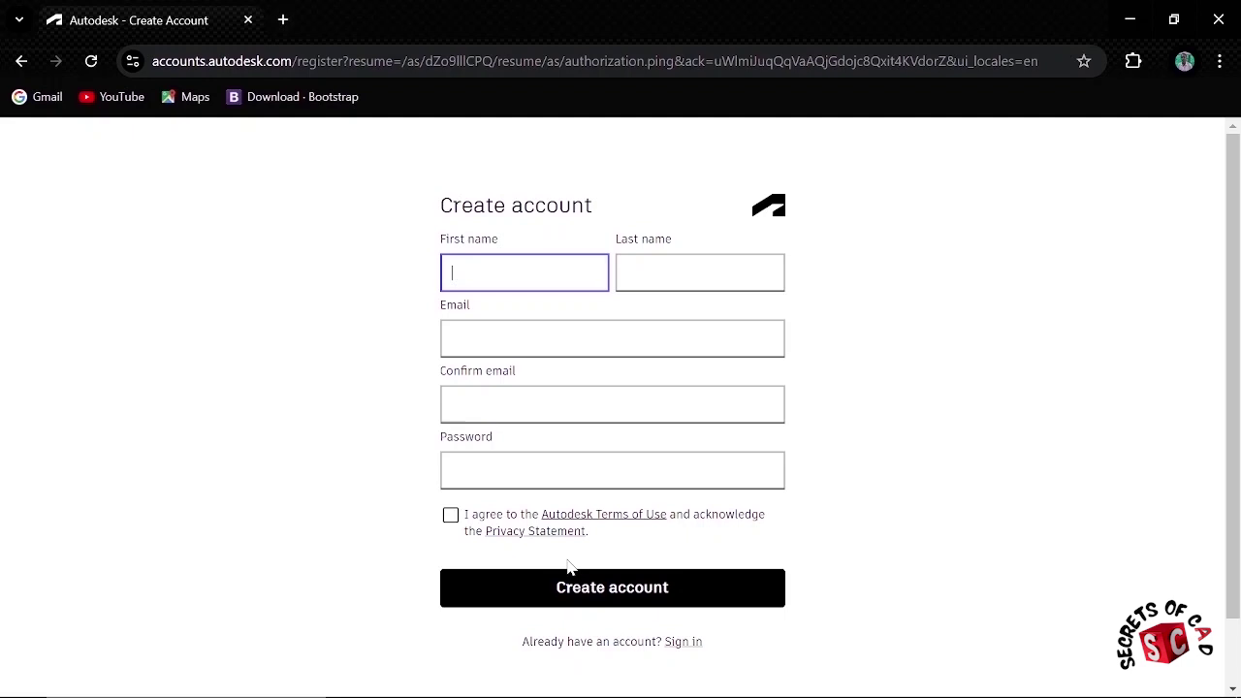
left_click(682, 649)
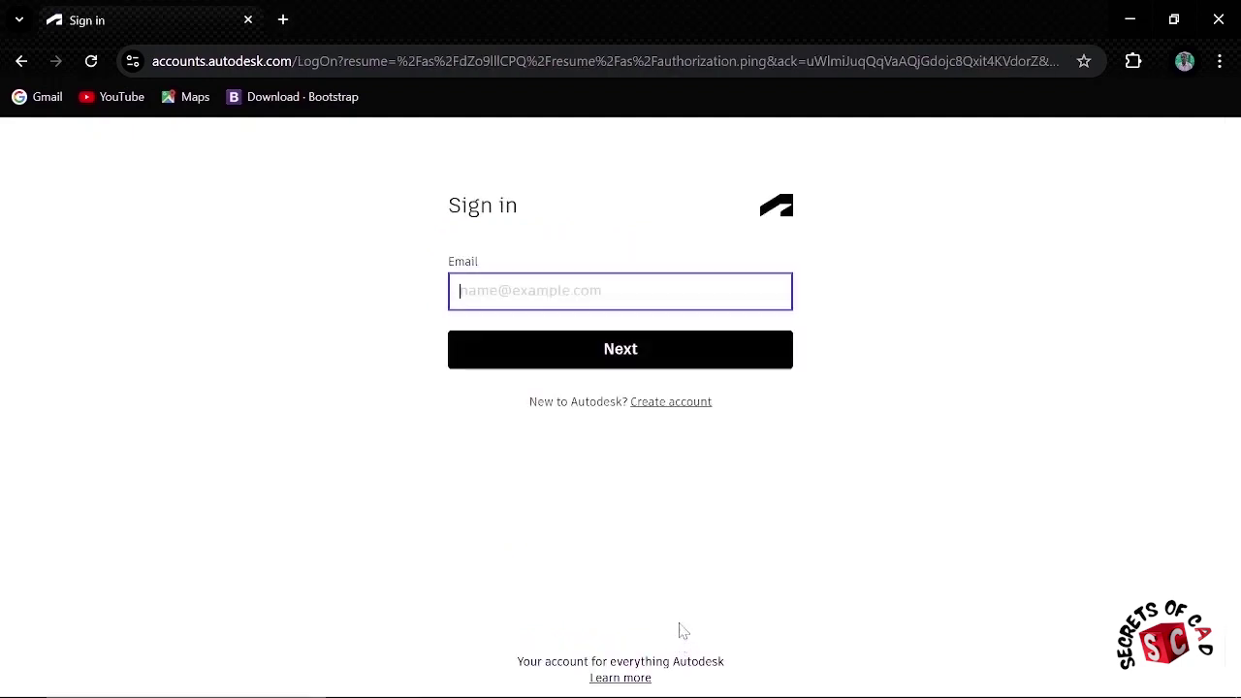
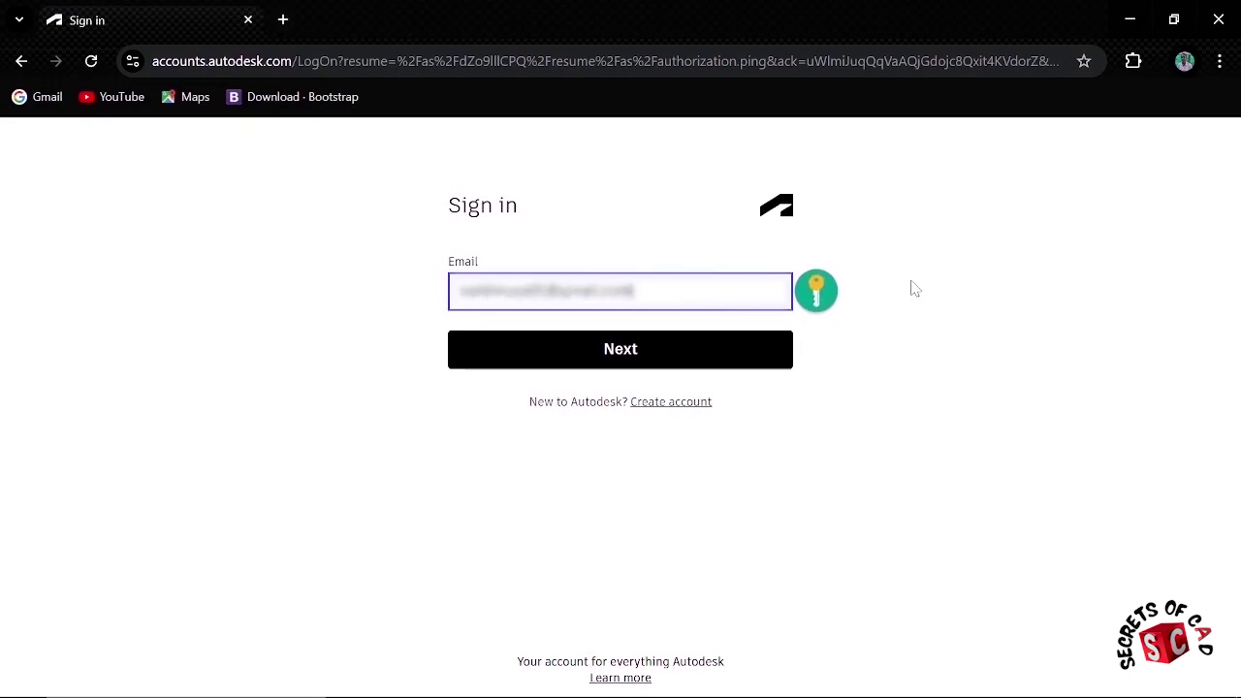
Step: Enter the account e-mail and password to sign in to Autodesk
left_click(646, 349)
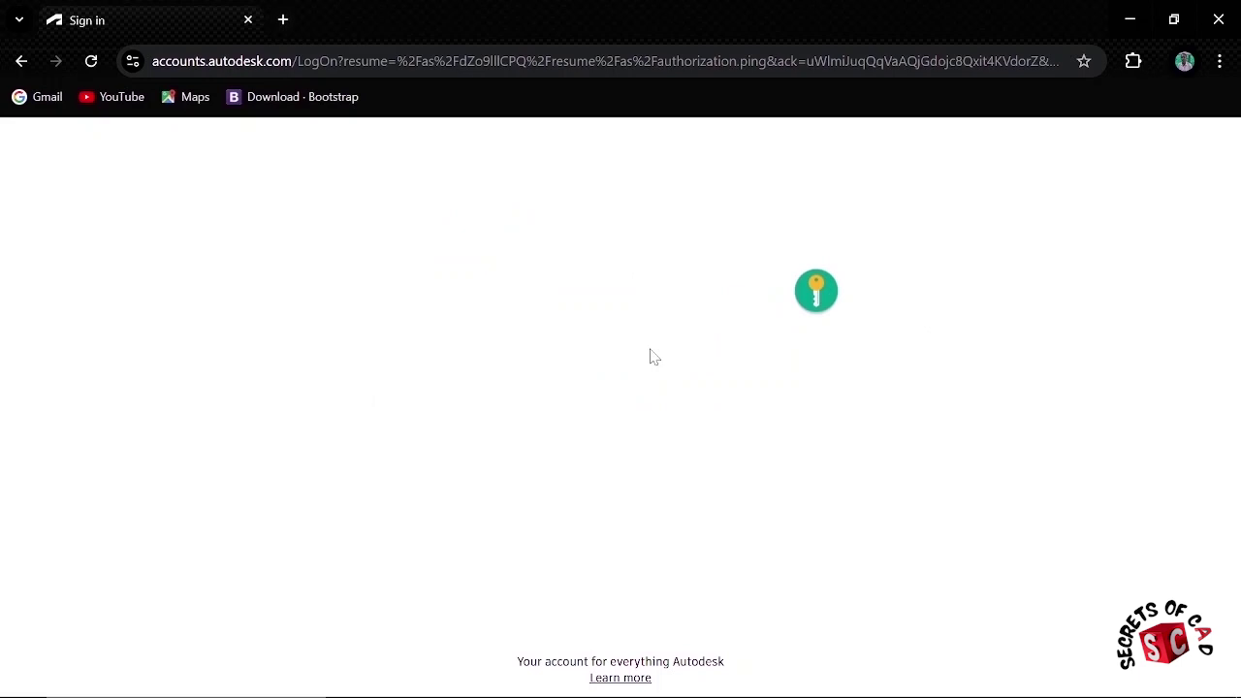
type("•••••")
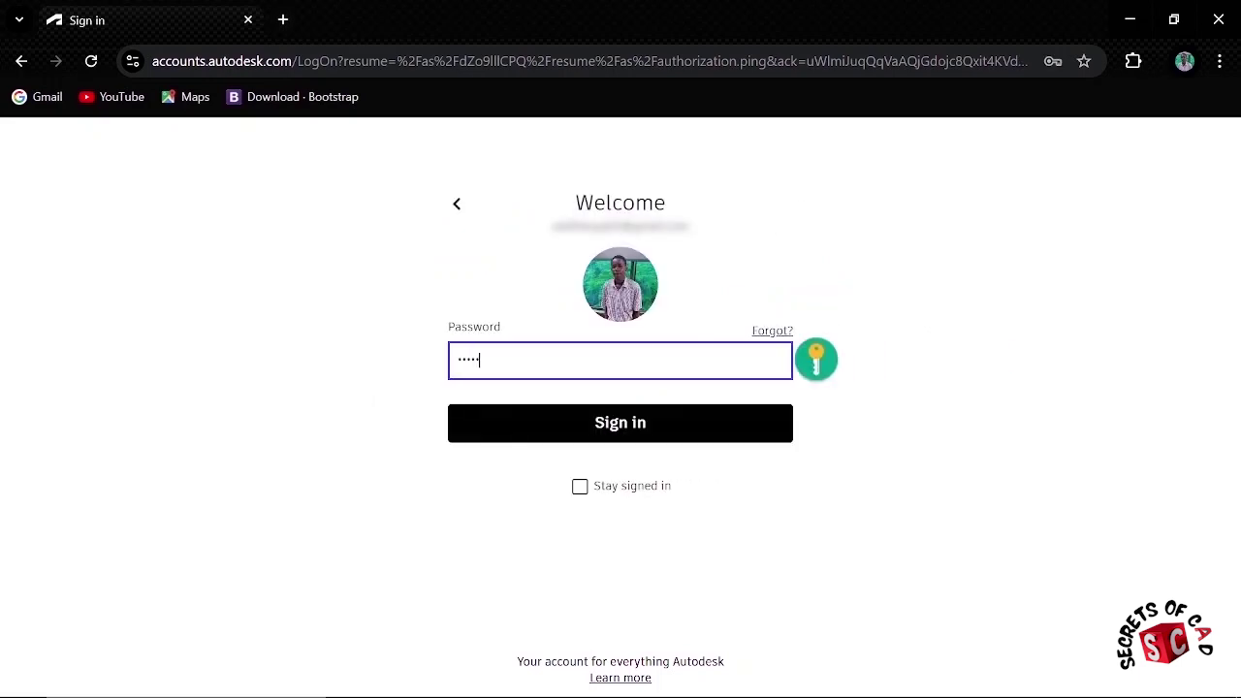
type("•••")
left_click(637, 423)
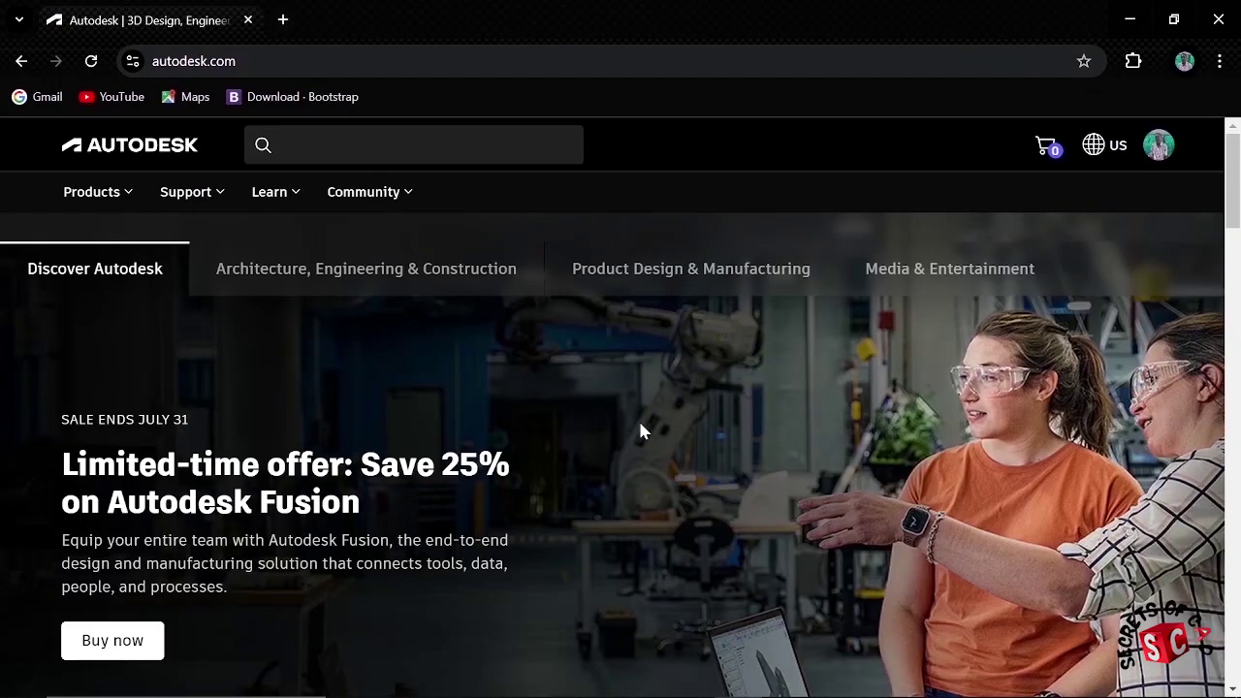
Step: Scroll down the Autodesk homepage to the footer and its Education link
scroll(528, 362, "down", 20)
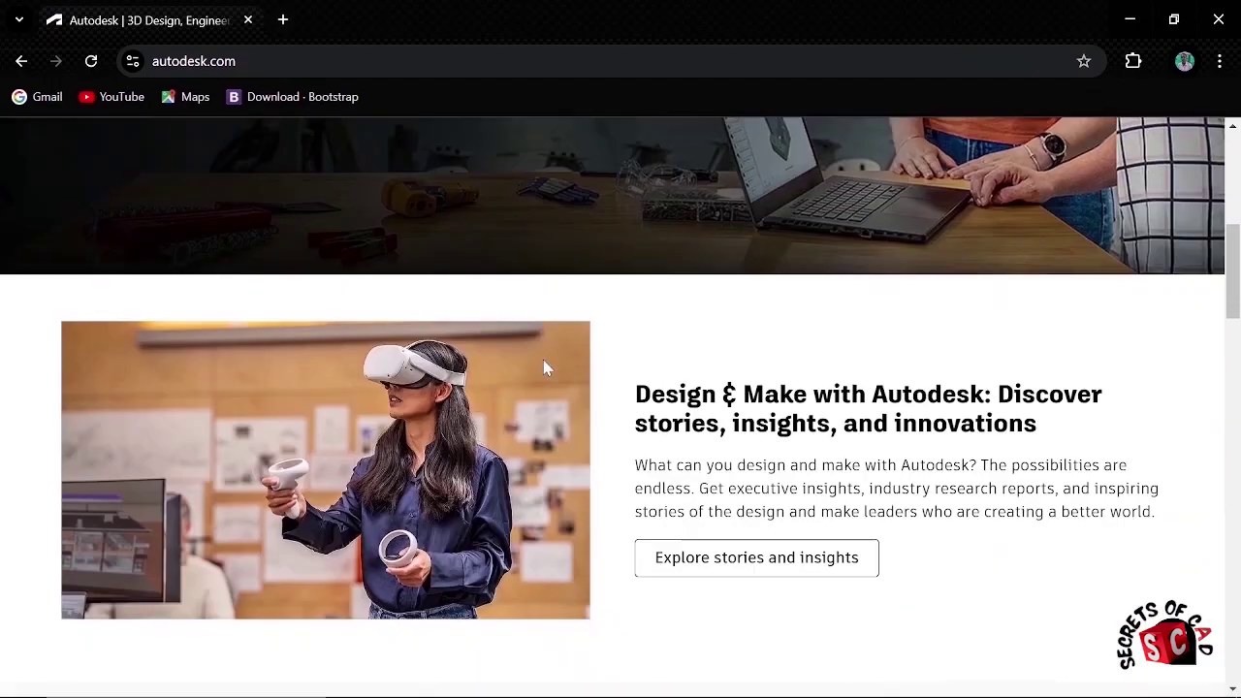
scroll(543, 365, "down", 15)
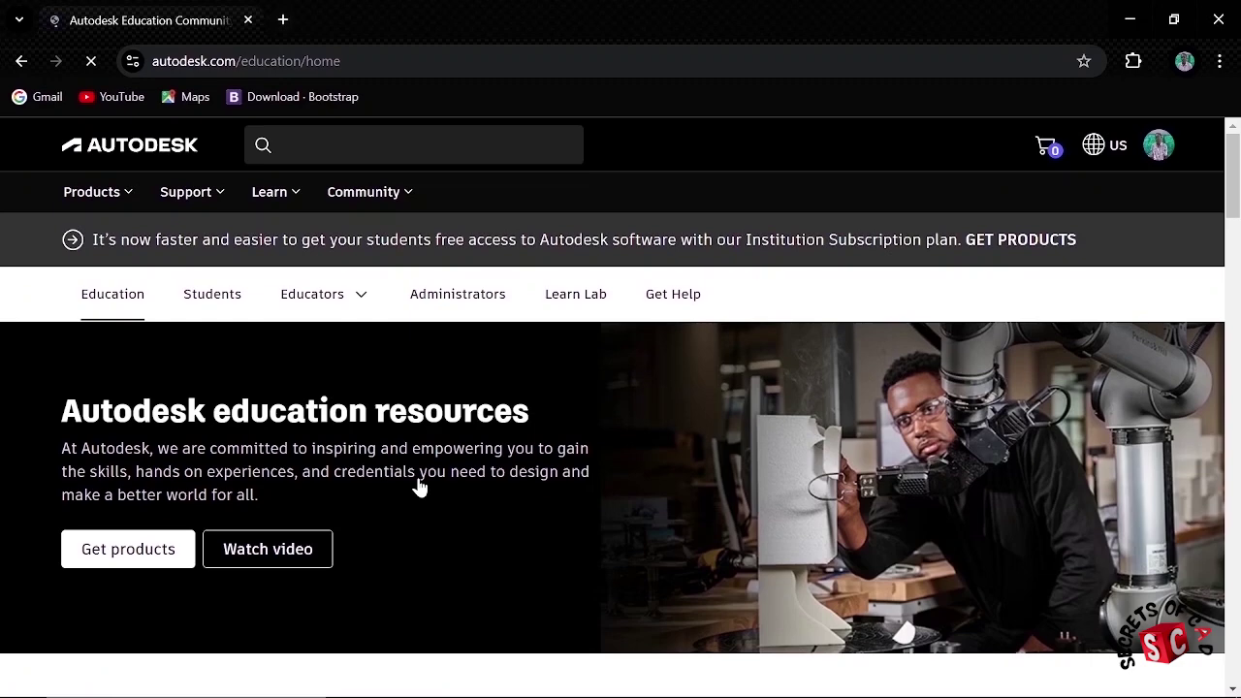
Step: Select 3ds Max under Get products and access it through the Student plan
left_click(150, 562)
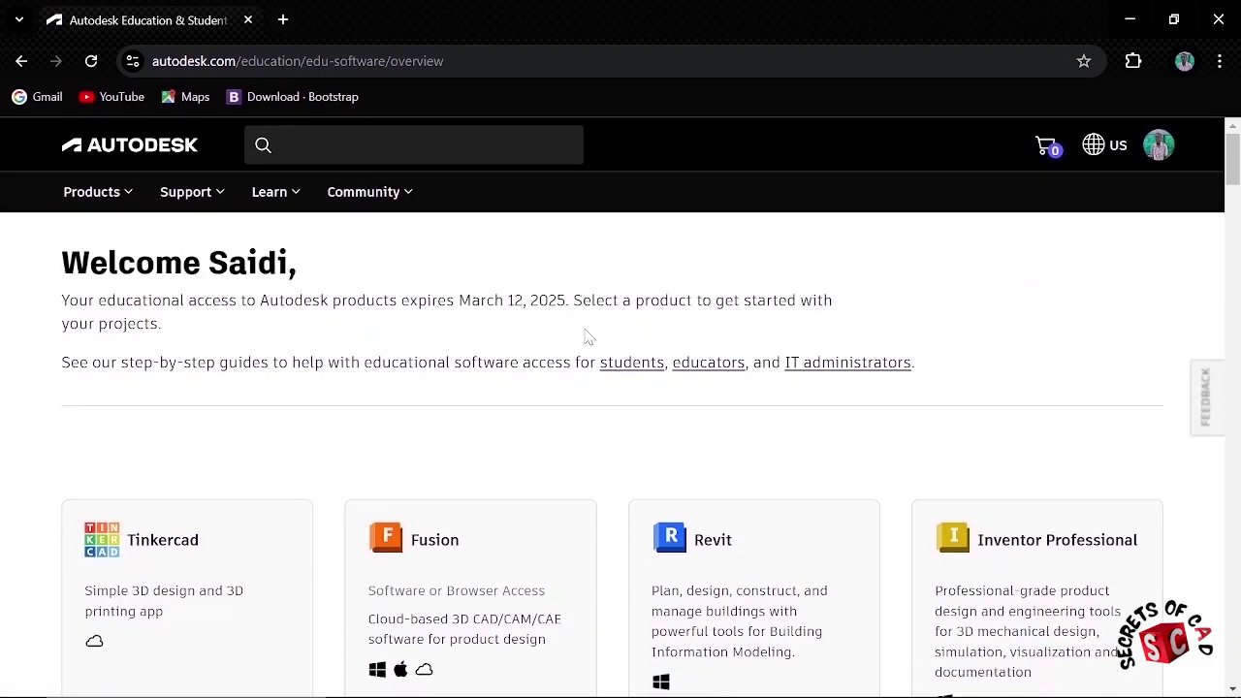
scroll(975, 362, "down", 9)
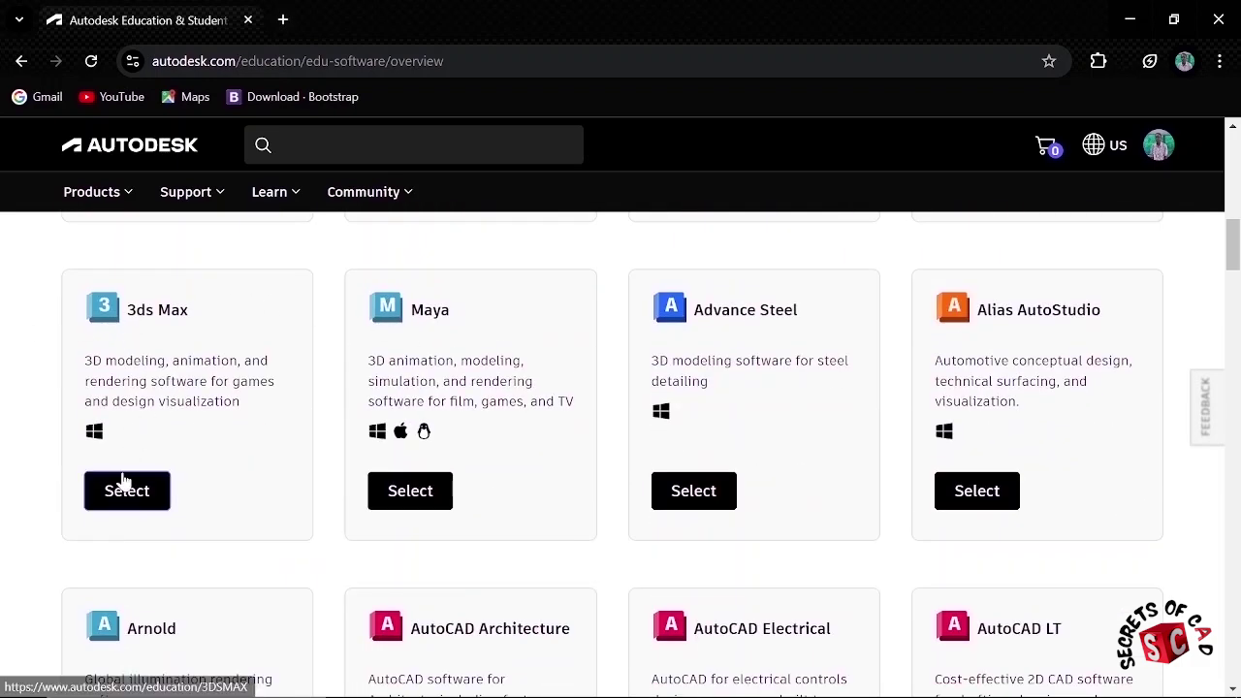
left_click(140, 497)
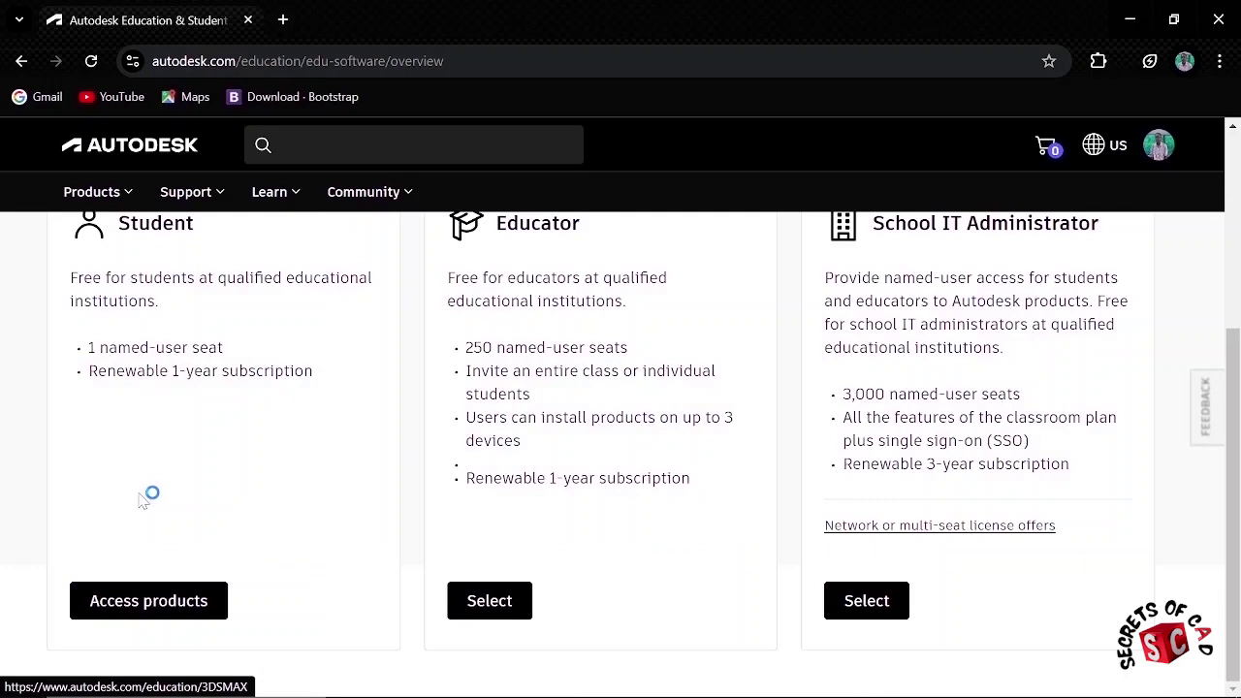
scroll(414, 485, "down", 2)
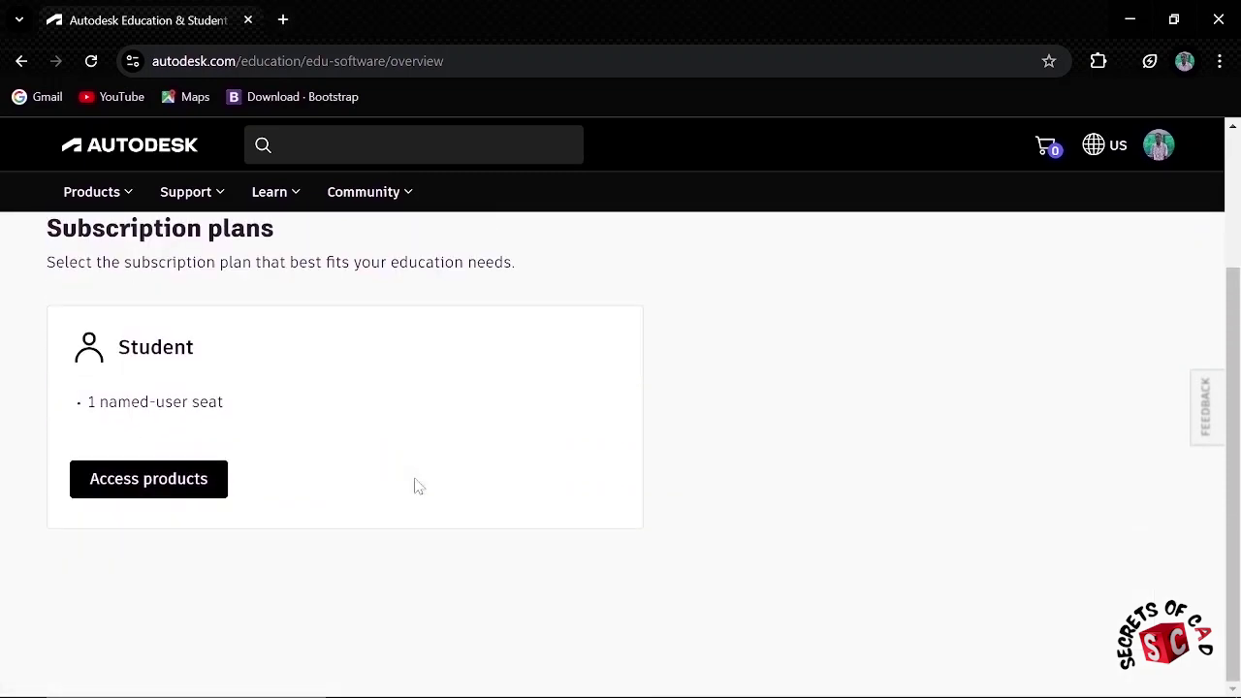
left_click(167, 478)
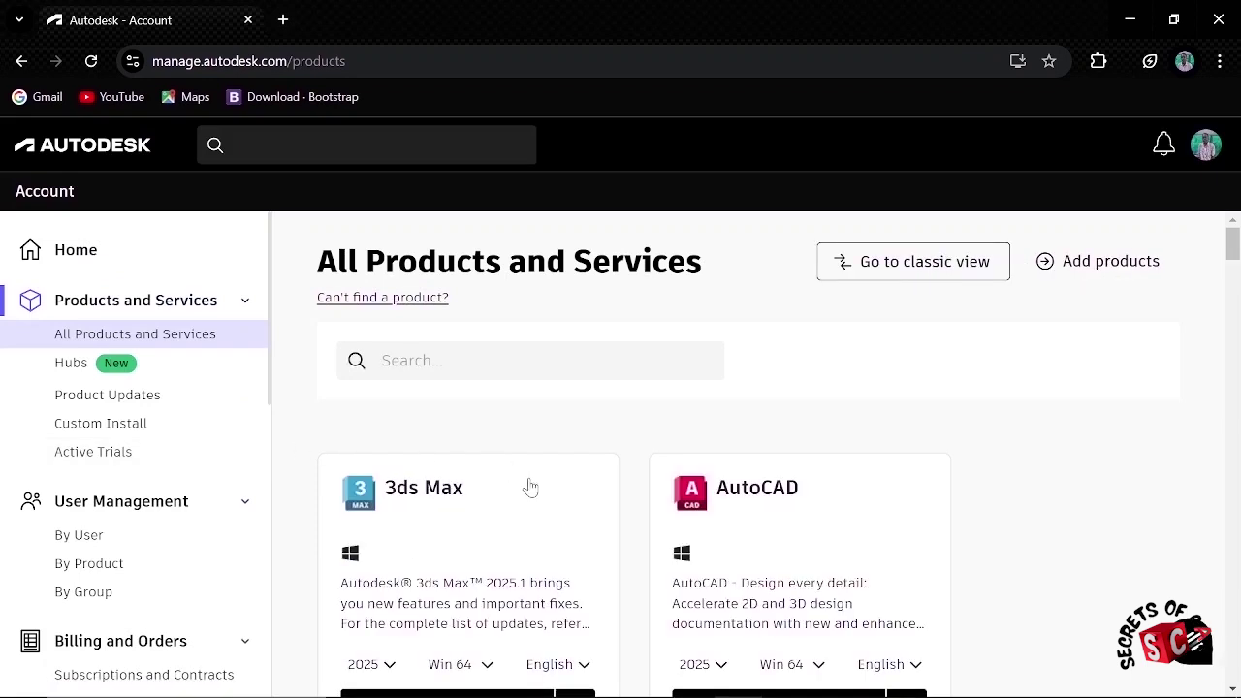
Step: Download the 3ds Max 2025 Win 64 English installer and check Chrome's recent downloads
scroll(530, 487, "down", 2)
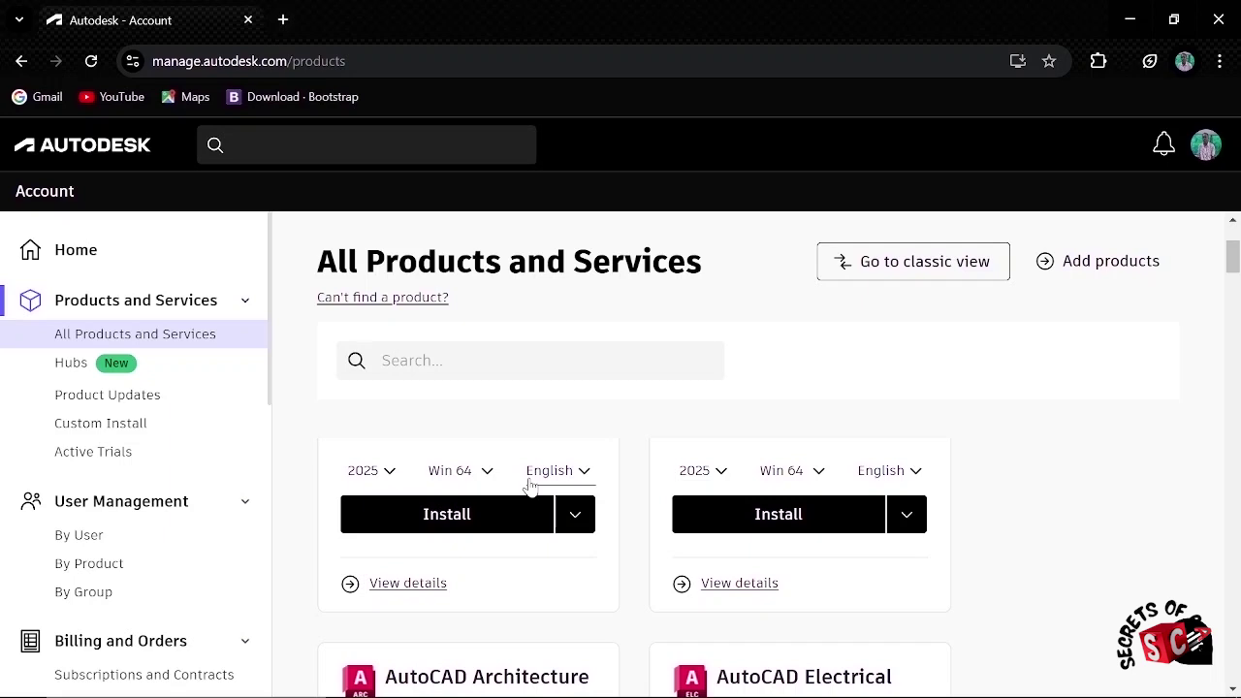
left_click(388, 472)
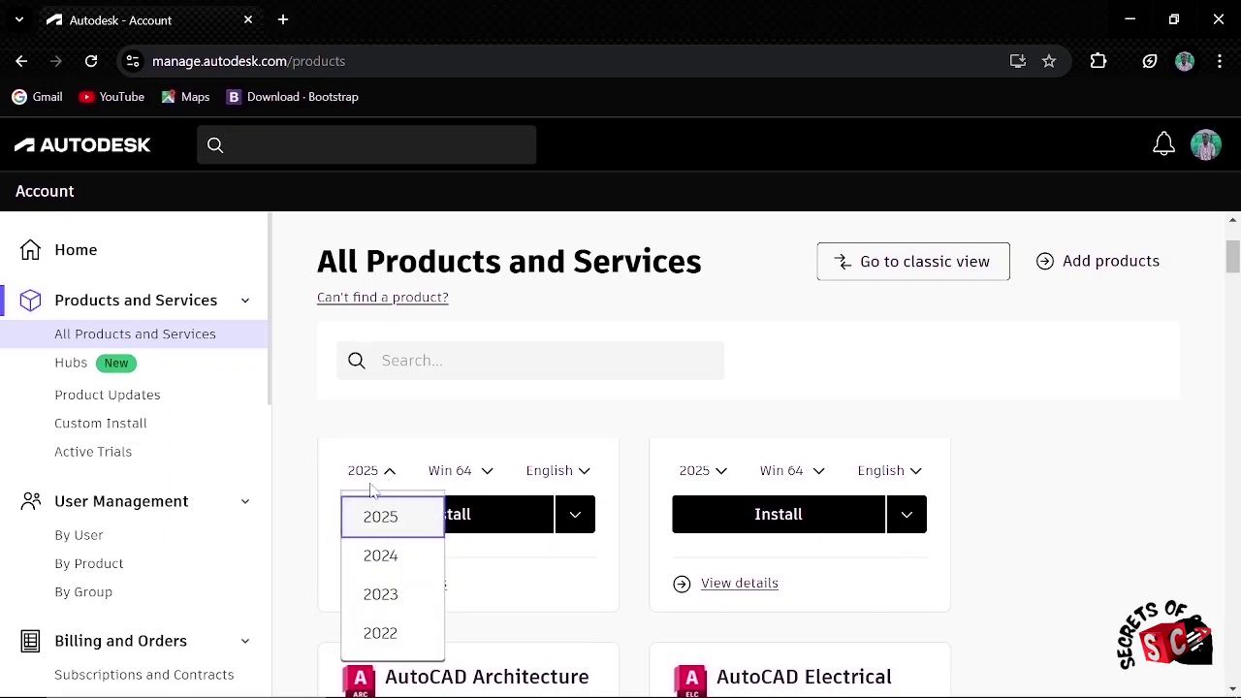
left_click(378, 517)
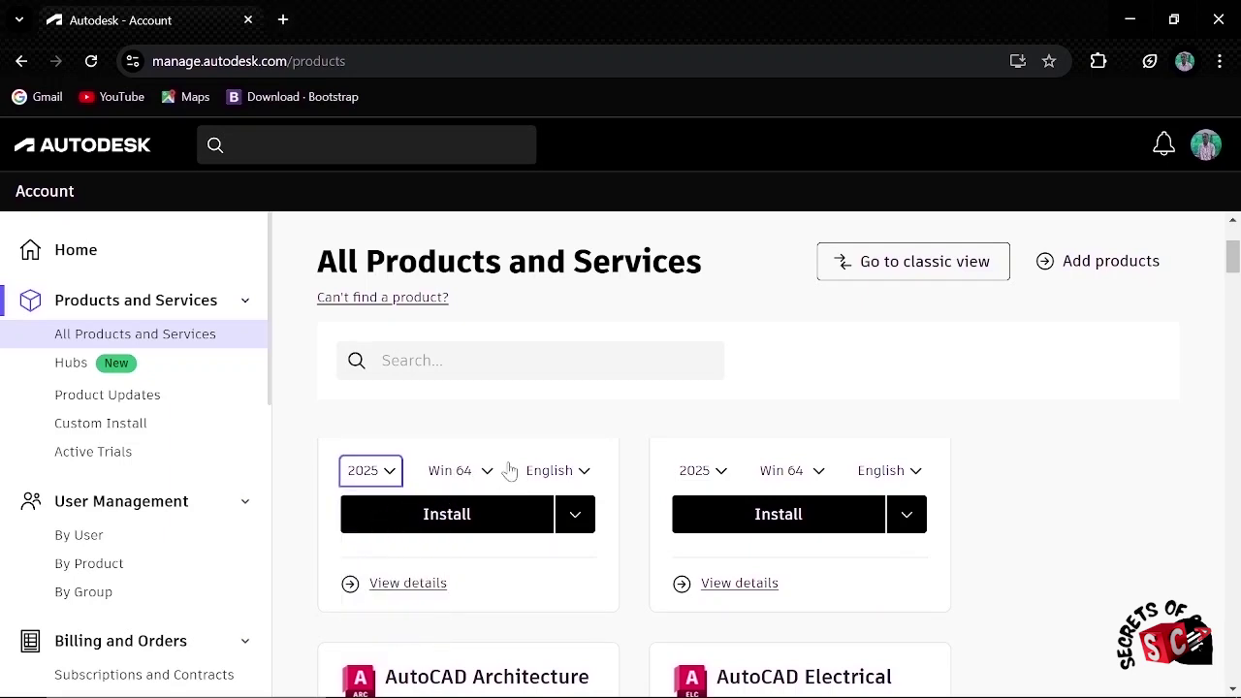
left_click(577, 523)
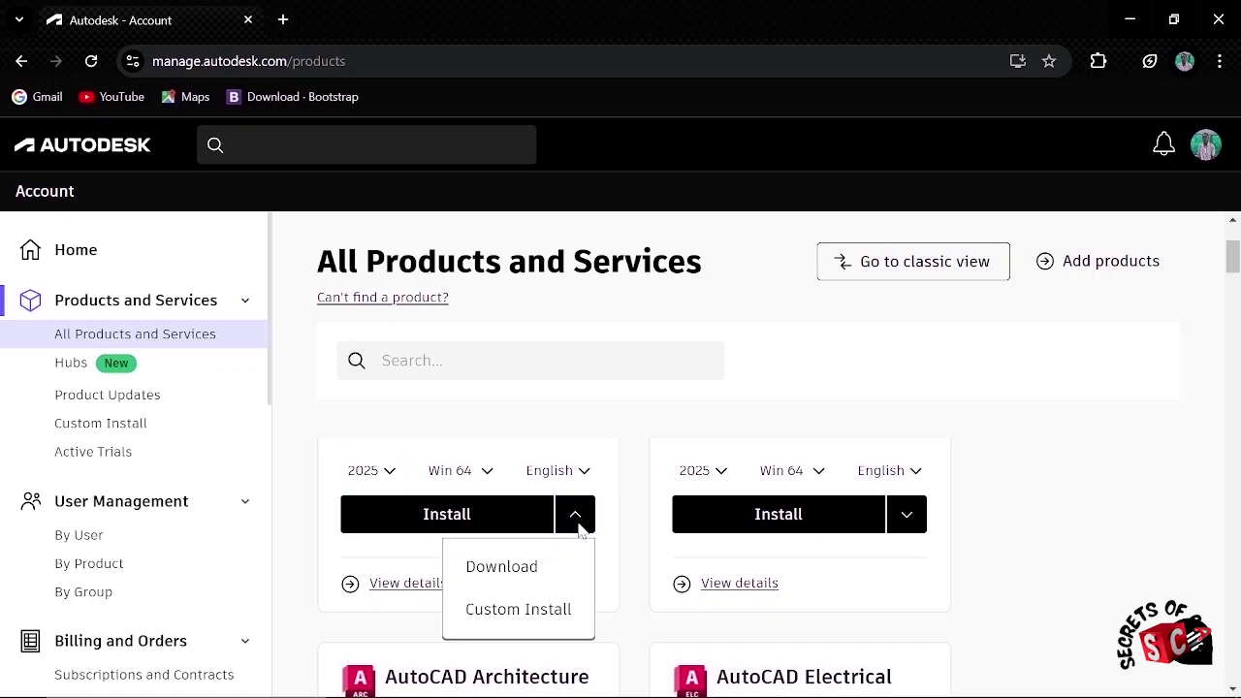
left_click(505, 576)
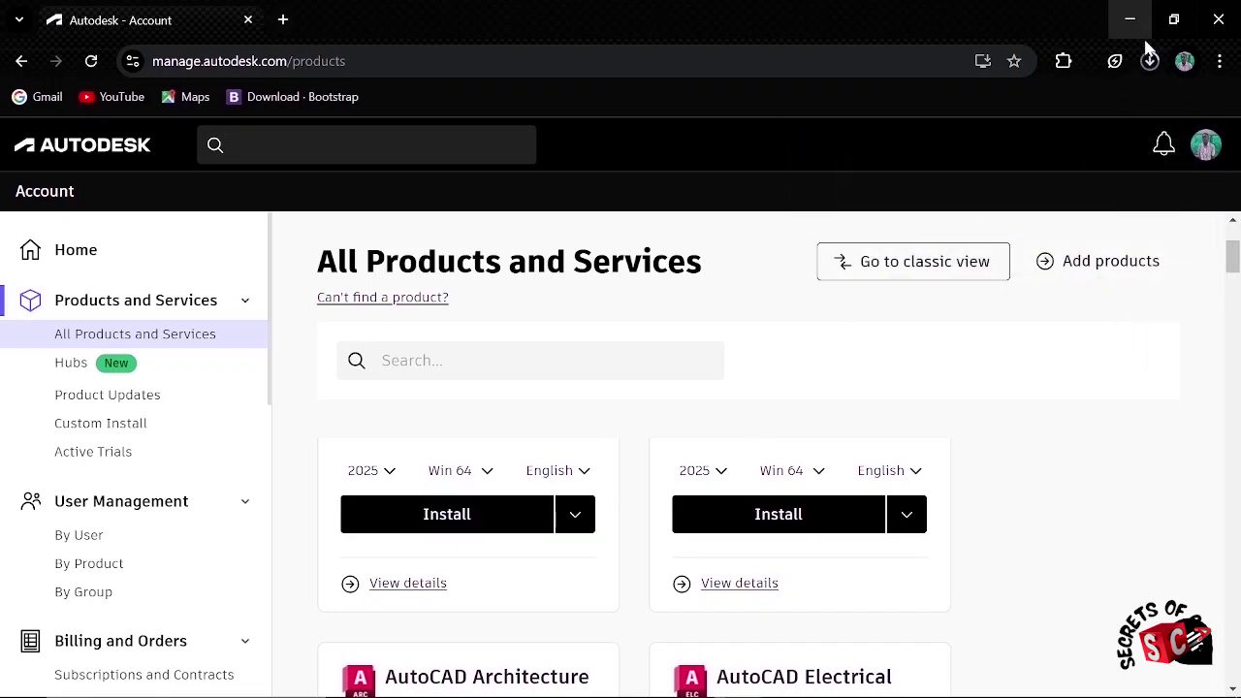
left_click(1150, 61)
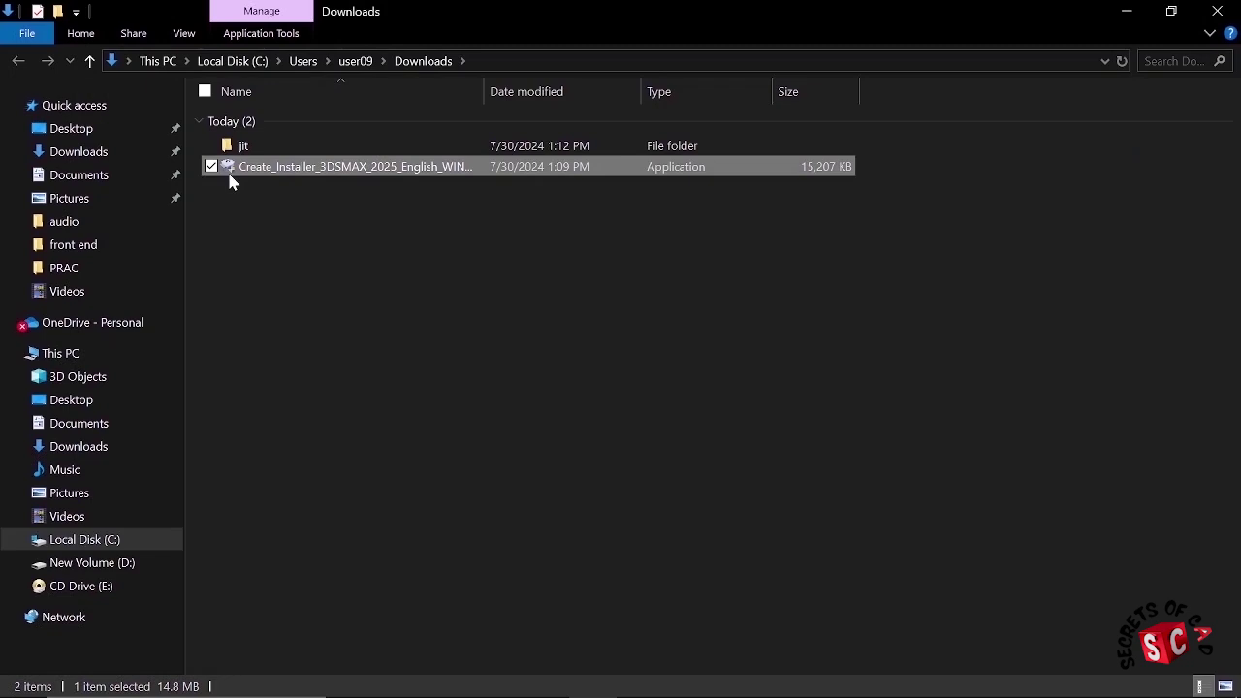
Step: Run the downloaded Create_Installer application as administrator to build the 3ds Max 2025.1 installer
right_click(315, 174)
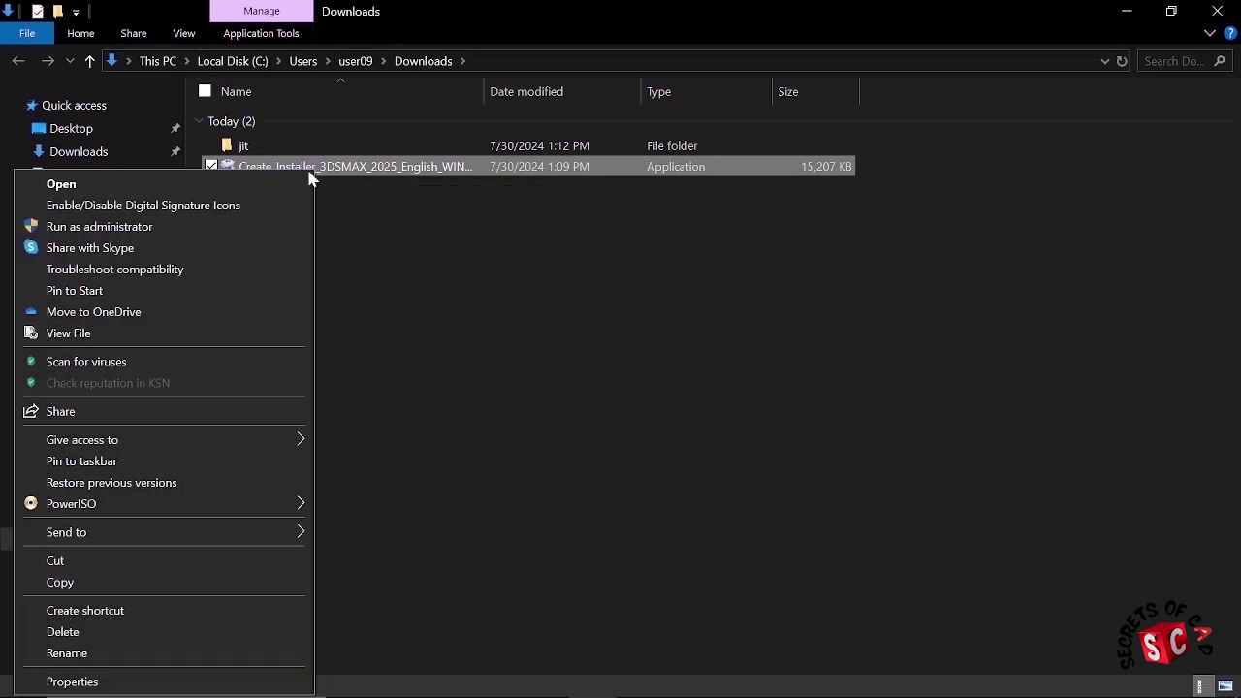
left_click(141, 227)
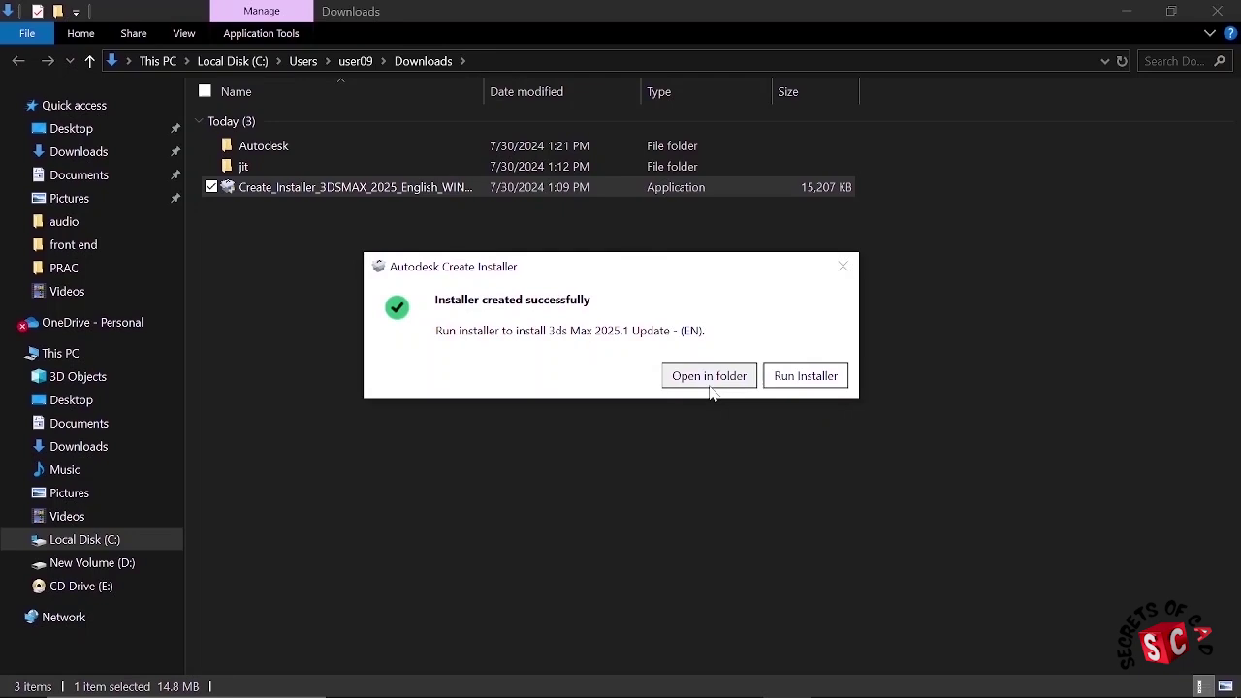
Step: Launch the created installer, accept the Terms of Use and keep C:\Program Files\Autodesk
left_click(799, 377)
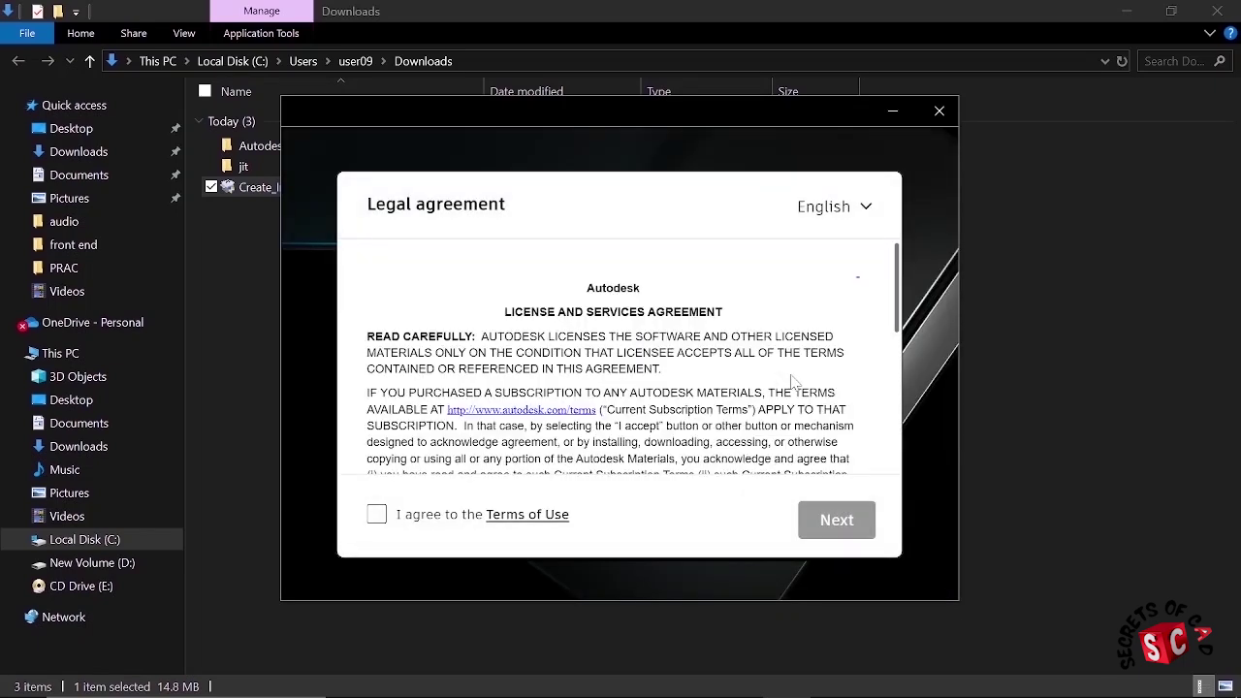
left_click(376, 513)
left_click(853, 527)
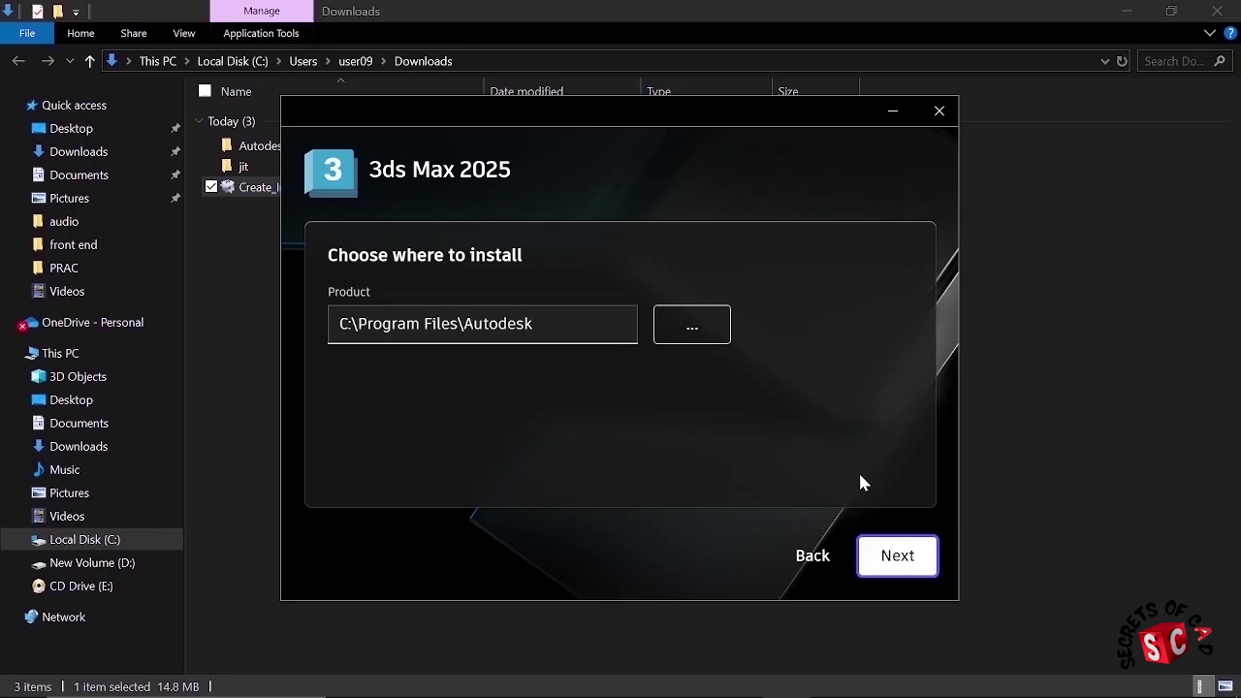
left_click(900, 560)
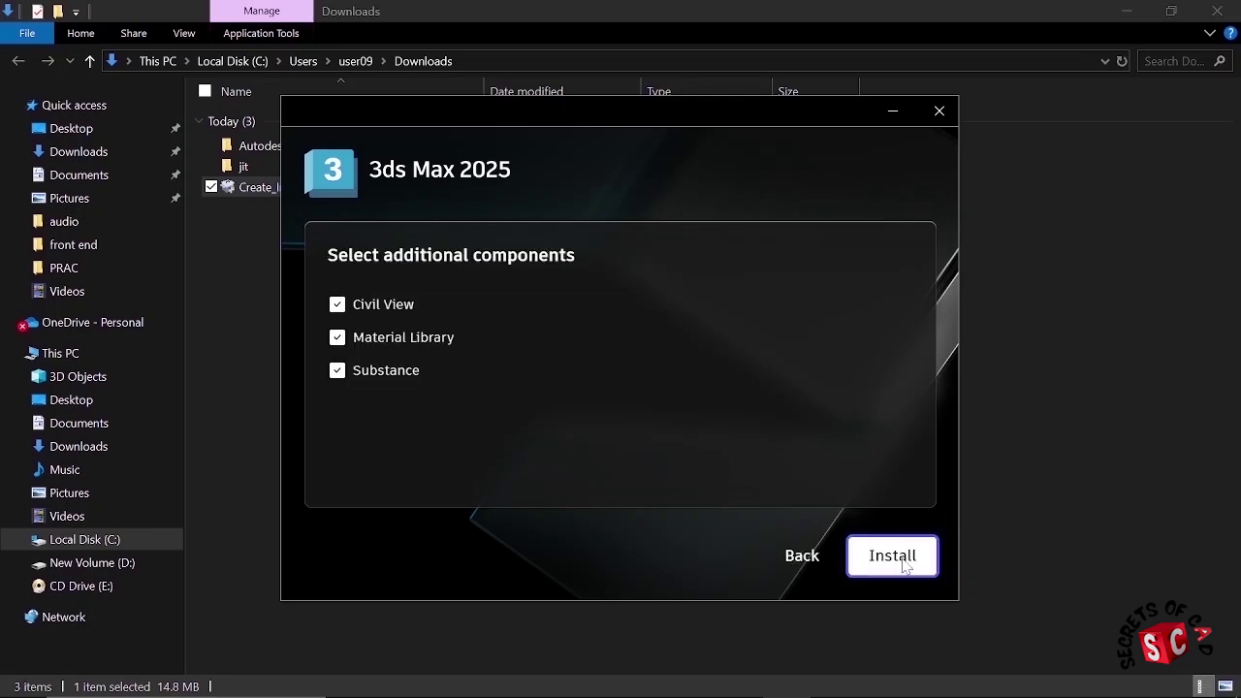
Step: Install with Civil View, Material Library and Substance, then start 3ds Max
left_click(886, 572)
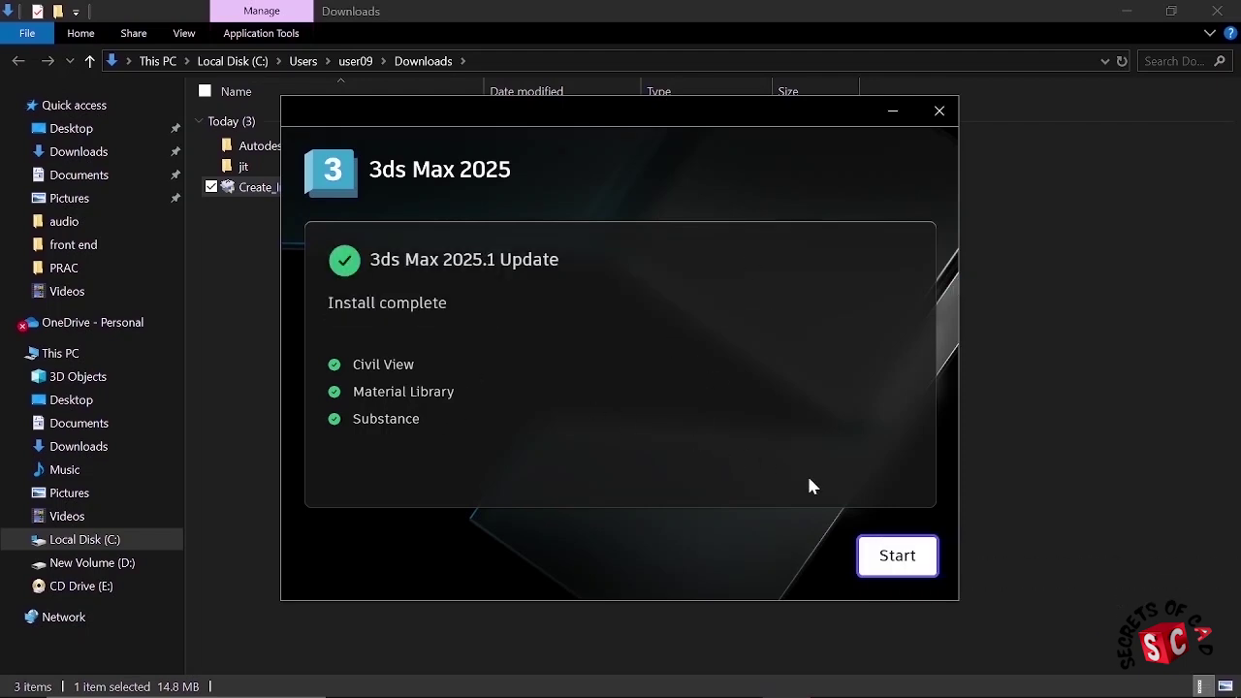
left_click(882, 557)
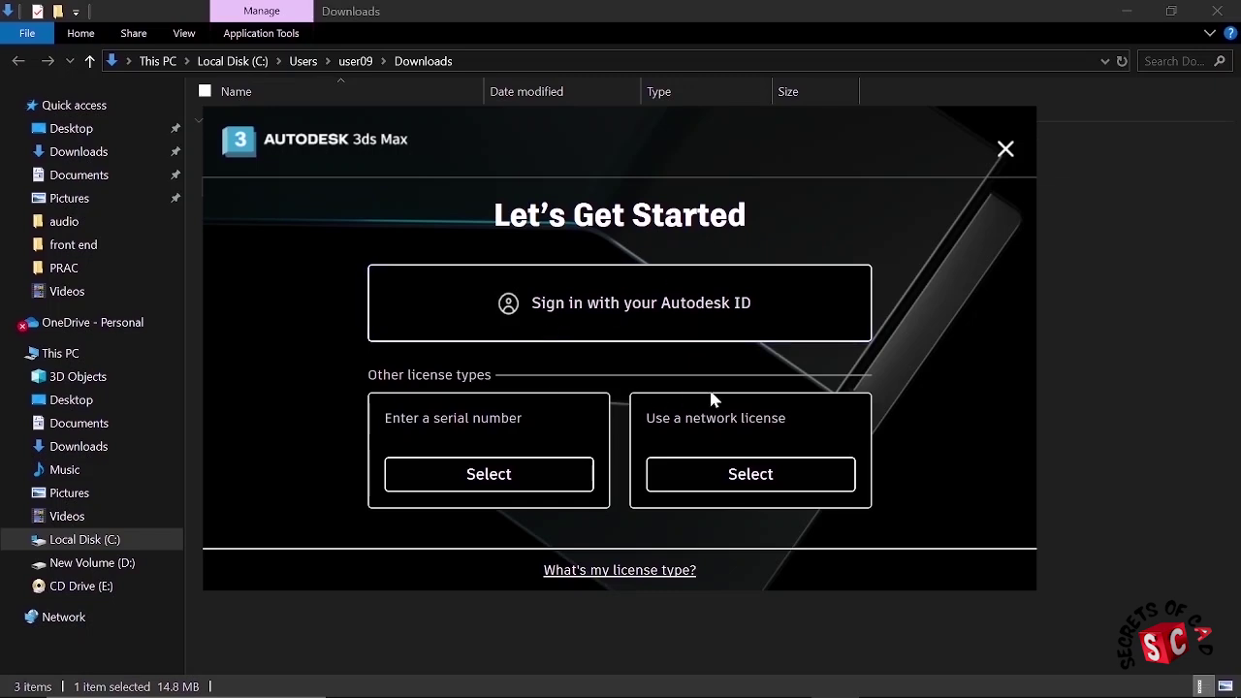
Step: Sign in with the Autodesk ID using saved credentials, skip saving the password, and go to product
left_click(621, 325)
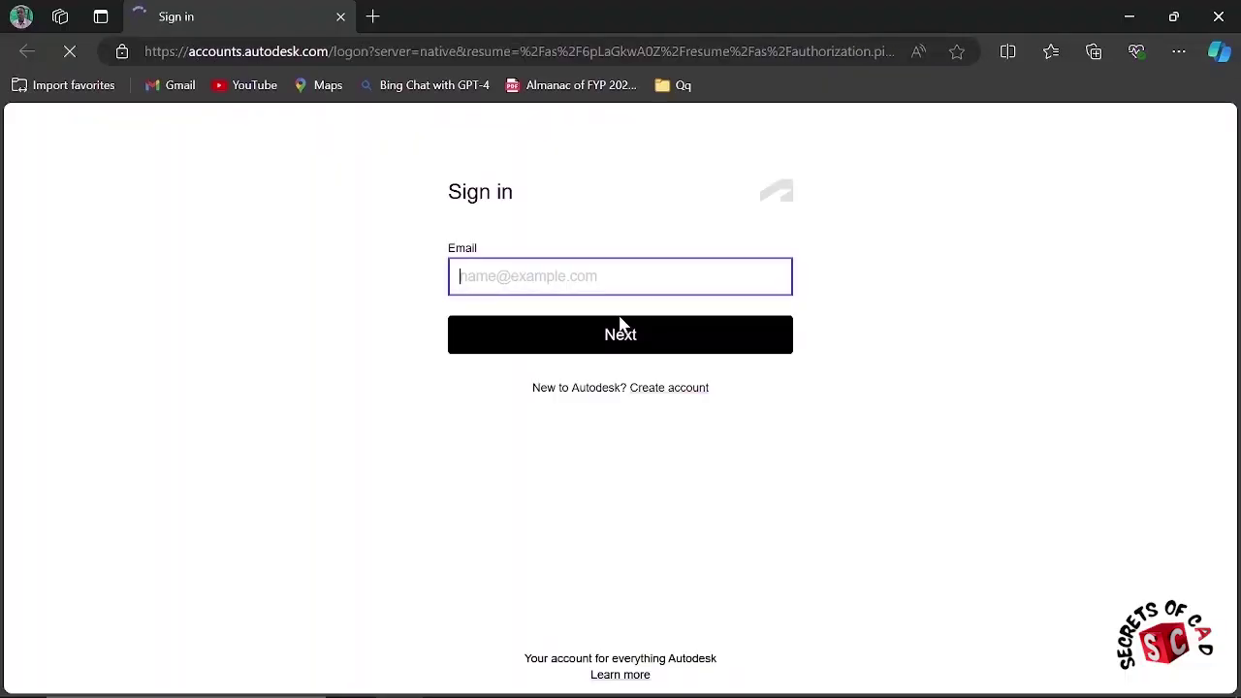
left_click(621, 277)
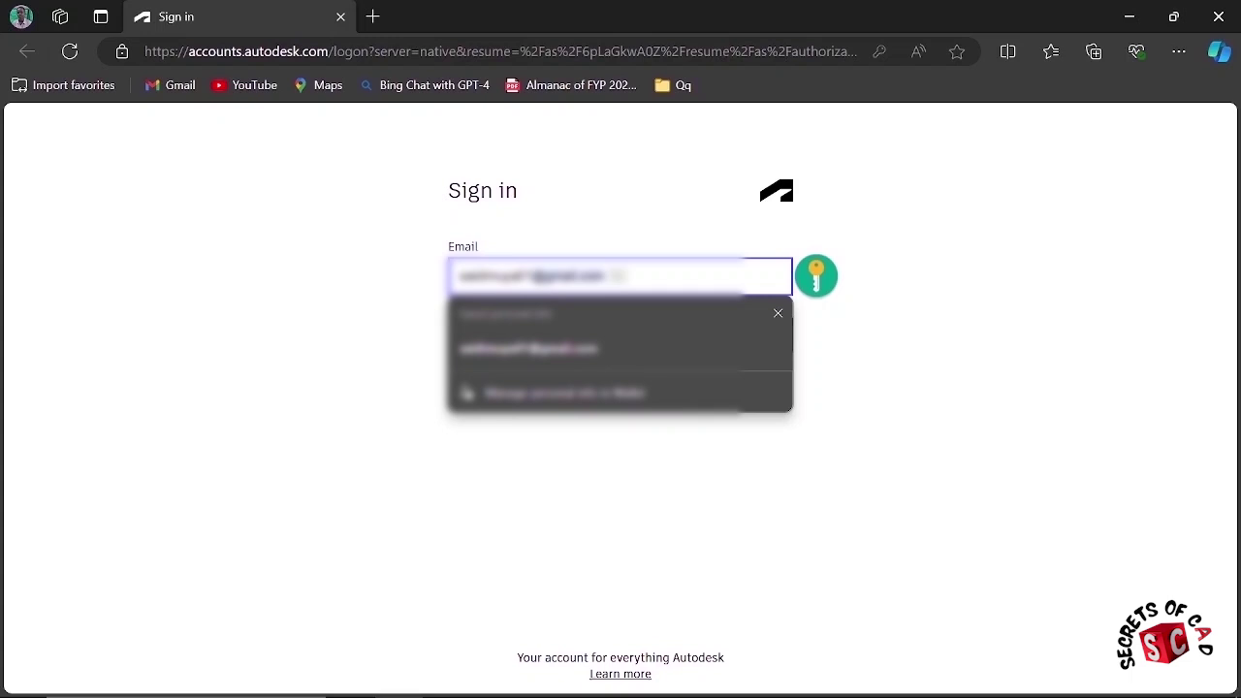
key("Tab")
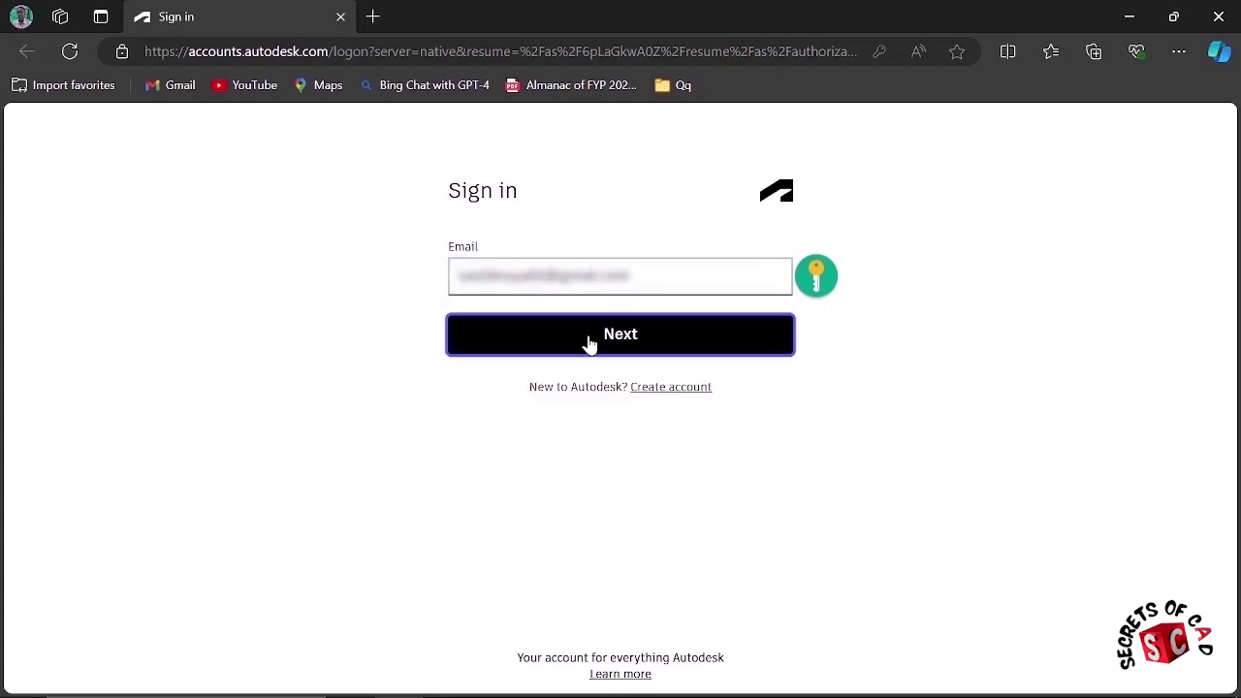
left_click(589, 344)
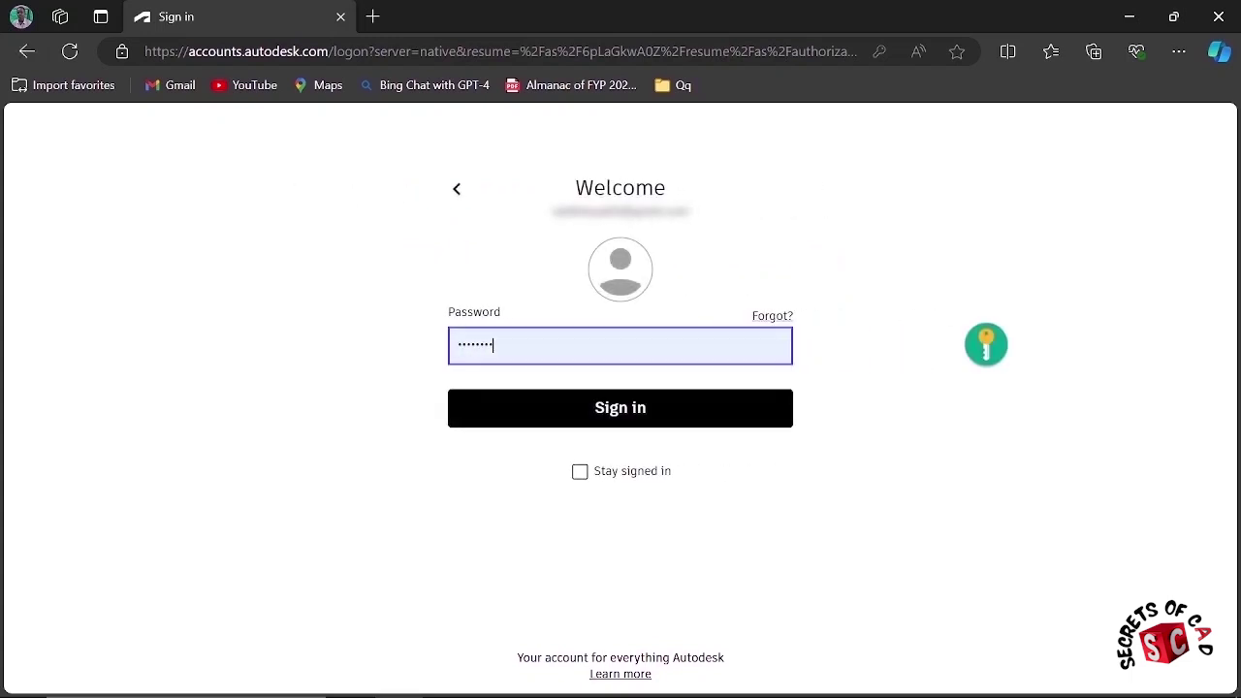
left_click(615, 417)
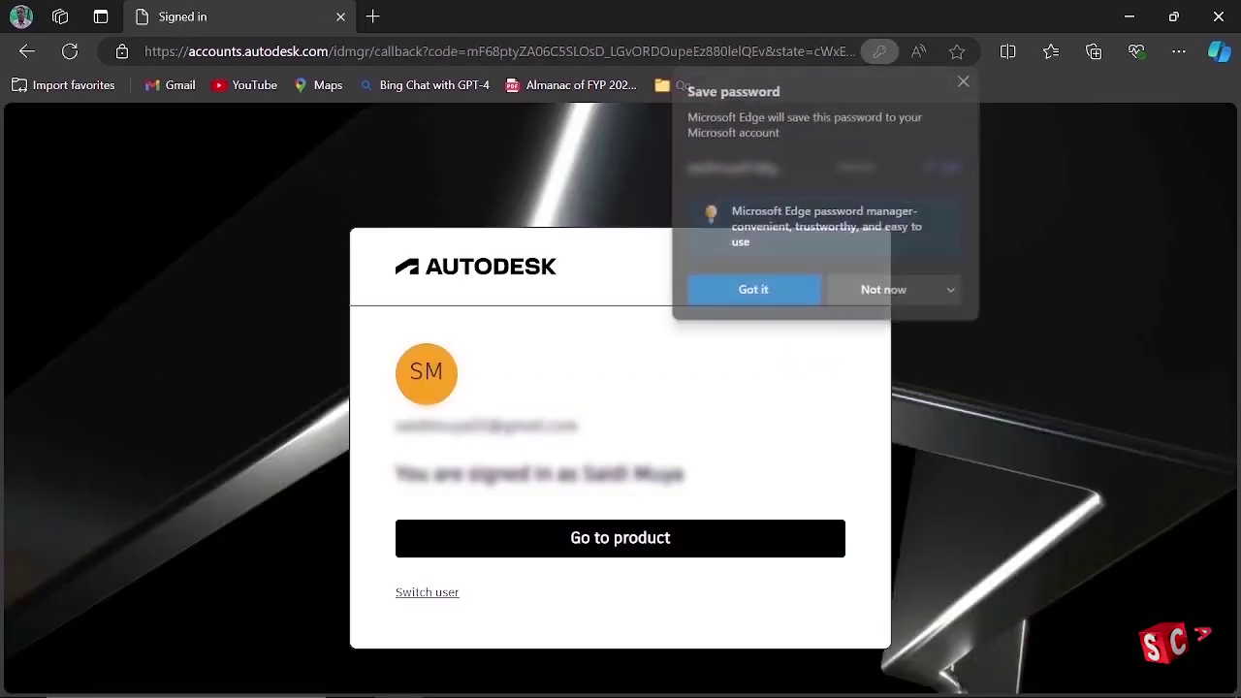
left_click(778, 290)
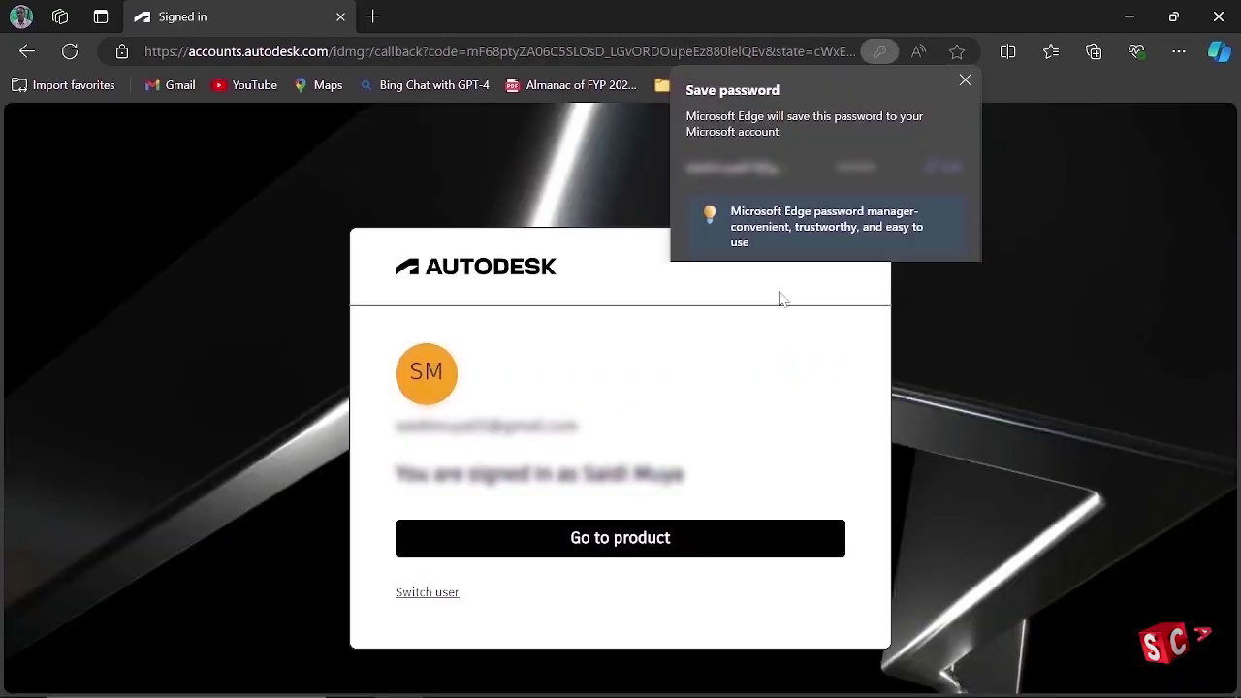
left_click(620, 539)
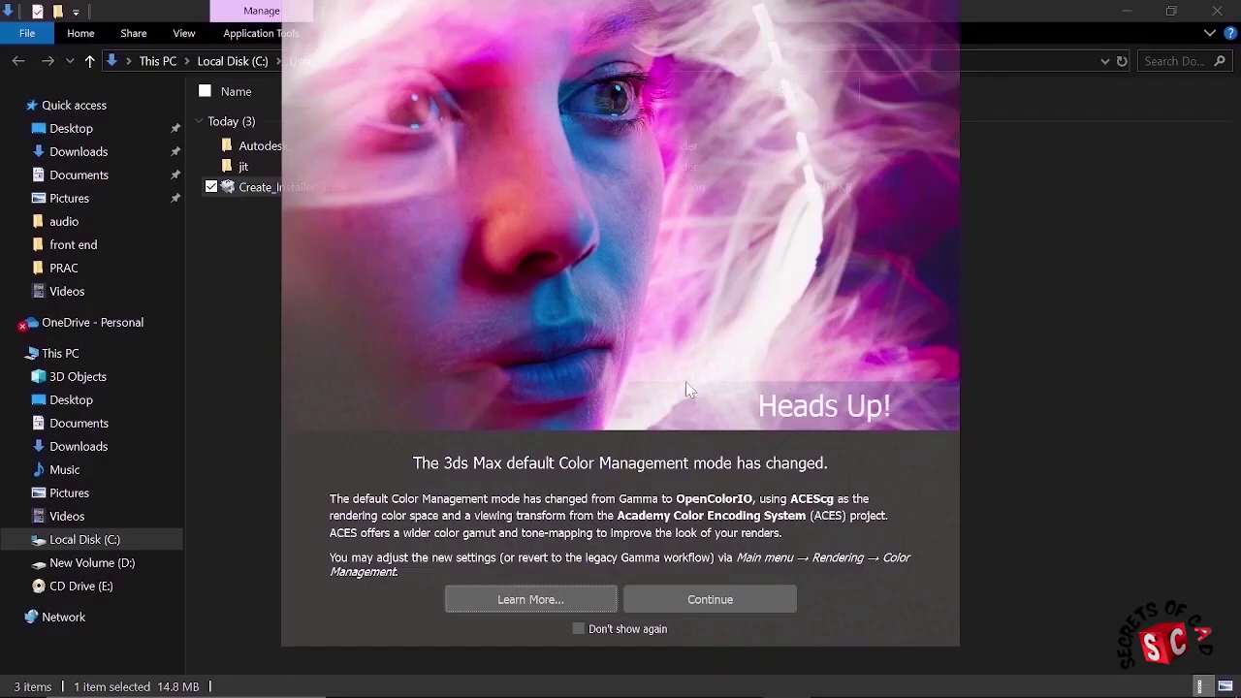
Step: Continue past the OpenColorIO Heads Up notice and close the Welcome Screen
left_click(706, 598)
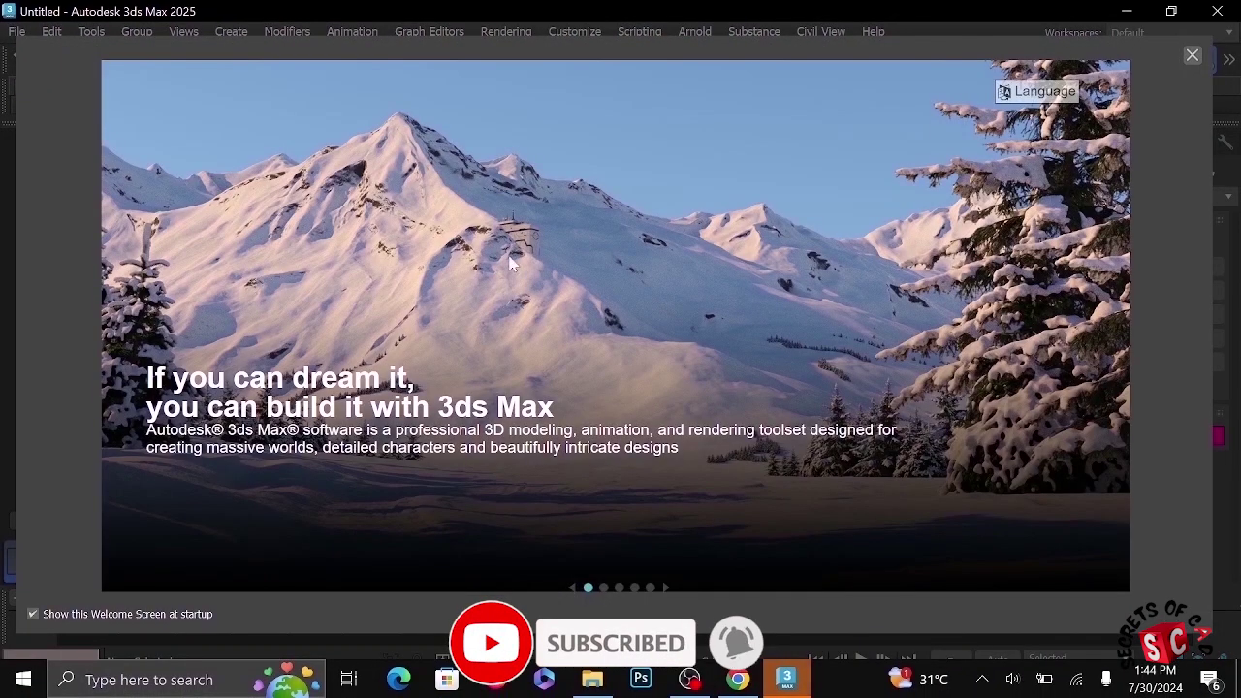
left_click(1192, 55)
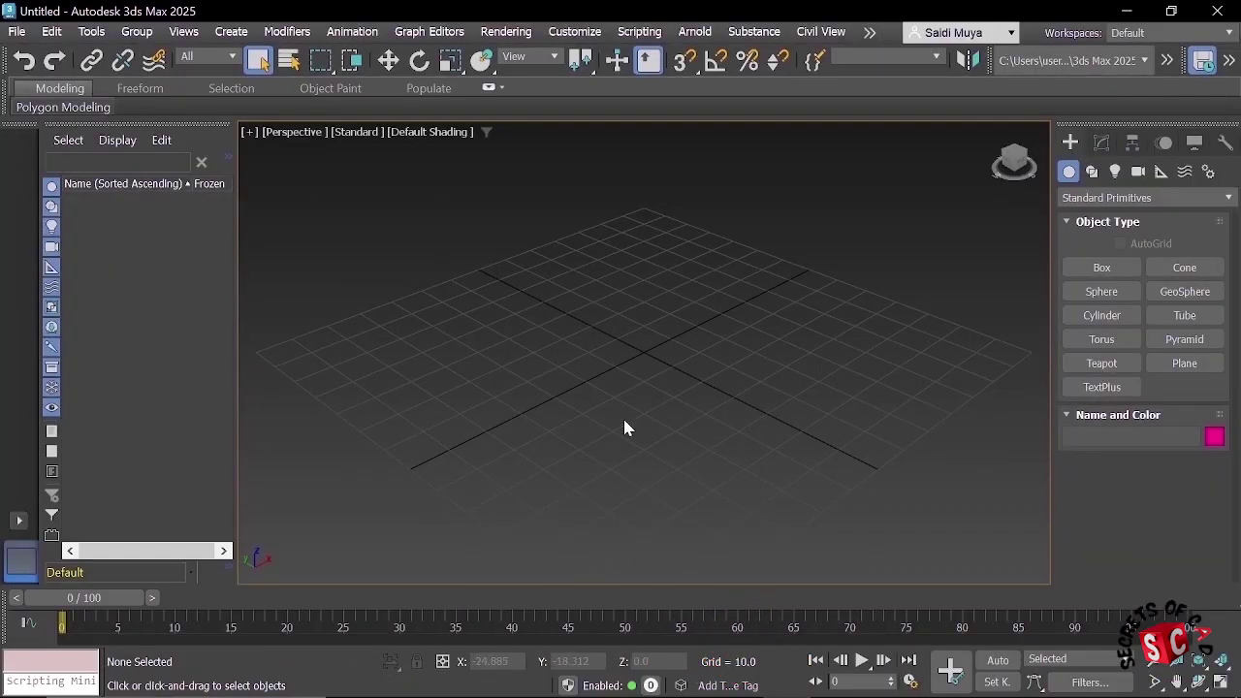